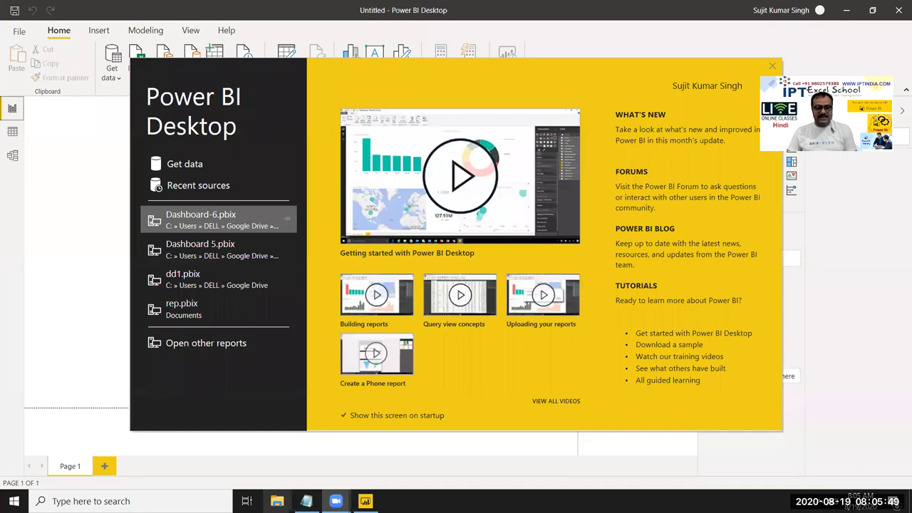
- Launch Microsoft Excel from Windows Search with 'exce'
key(super+s)
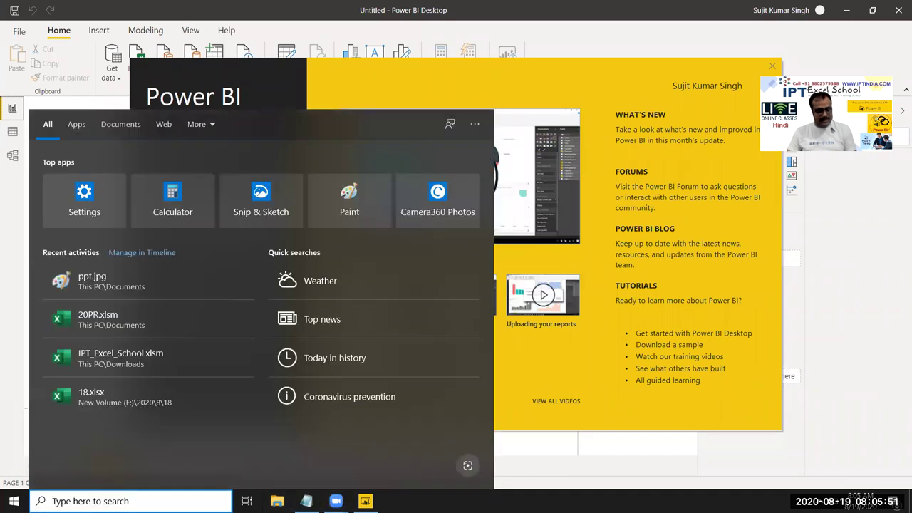
text(exce)
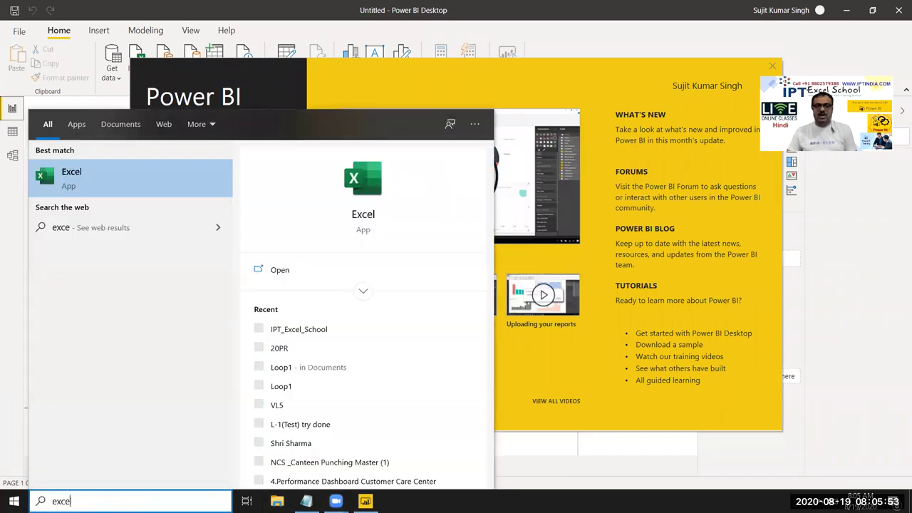
click(365, 217)
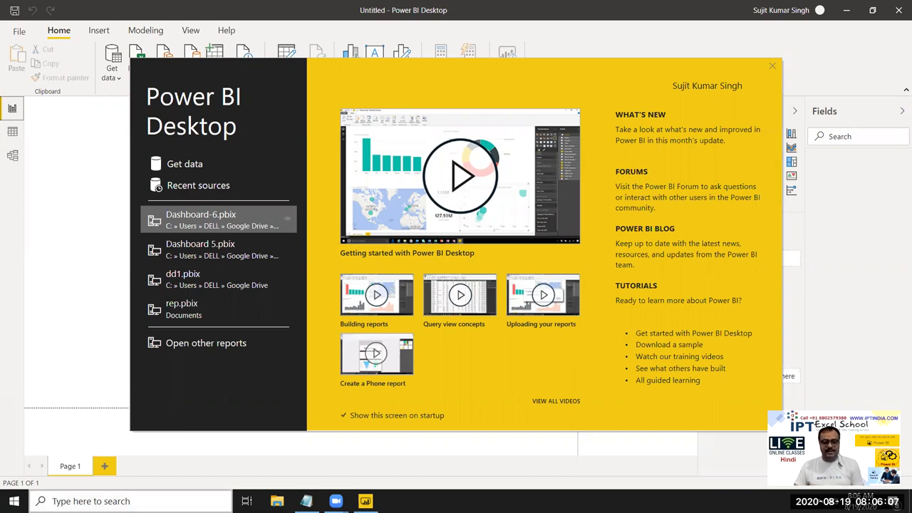
click(107, 501)
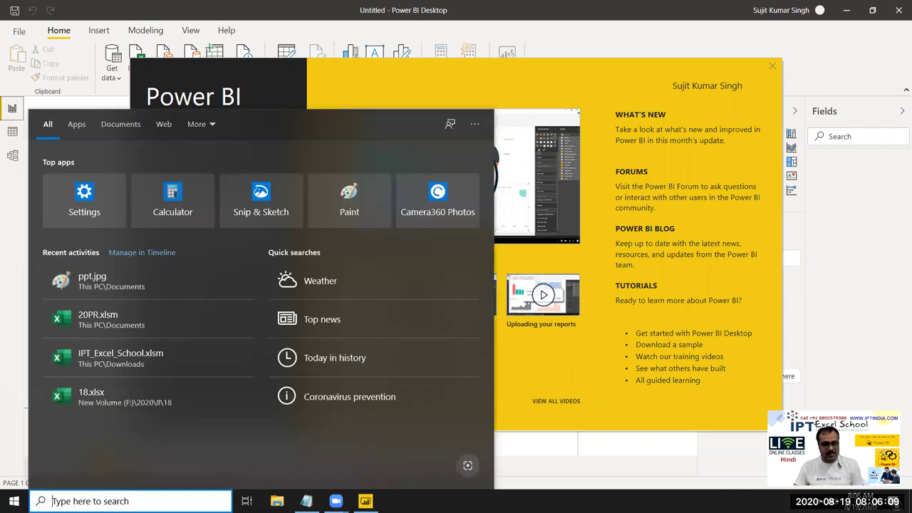
text(exce)
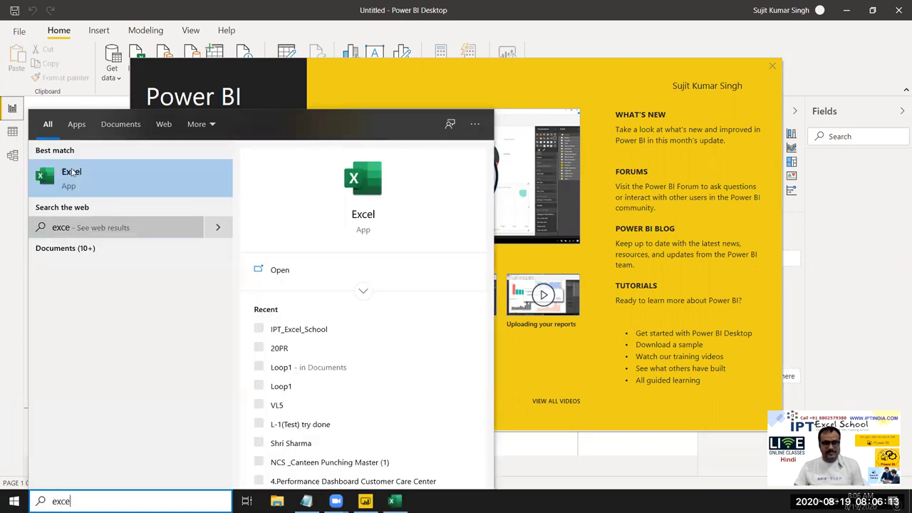
click(365, 214)
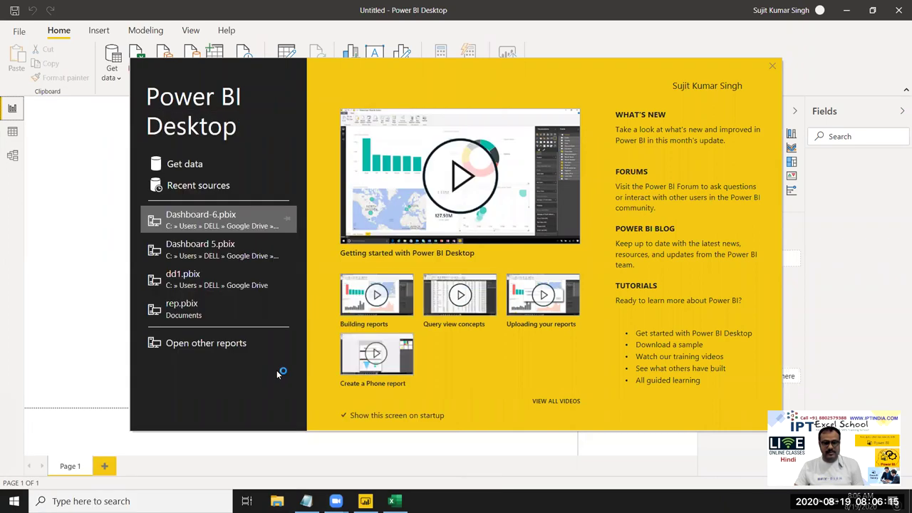
- Search 'ch' in Windows Search to start Google Chrome
key(super+s)
text(ch)
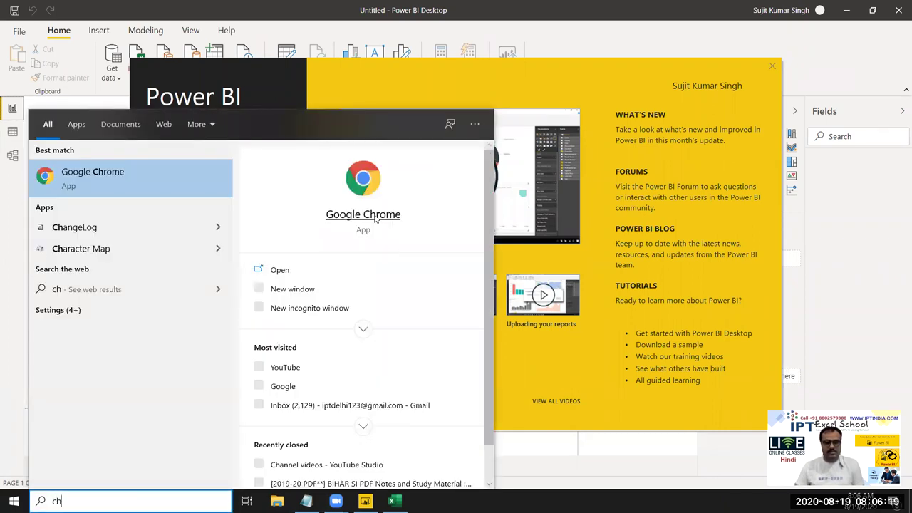
key(Escape)
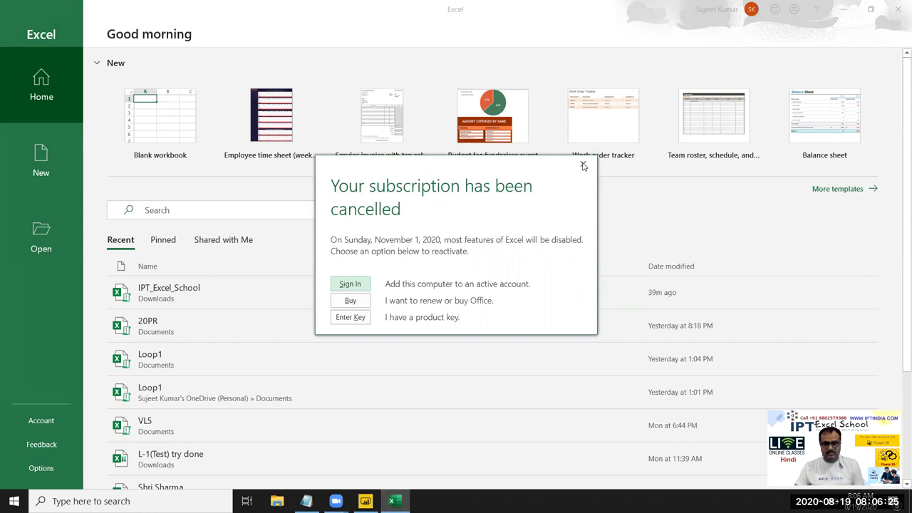
- Dismiss the subscription notice and open the recent '4.Performance Dashboard Customer Care Center' workbook
key(Escape)
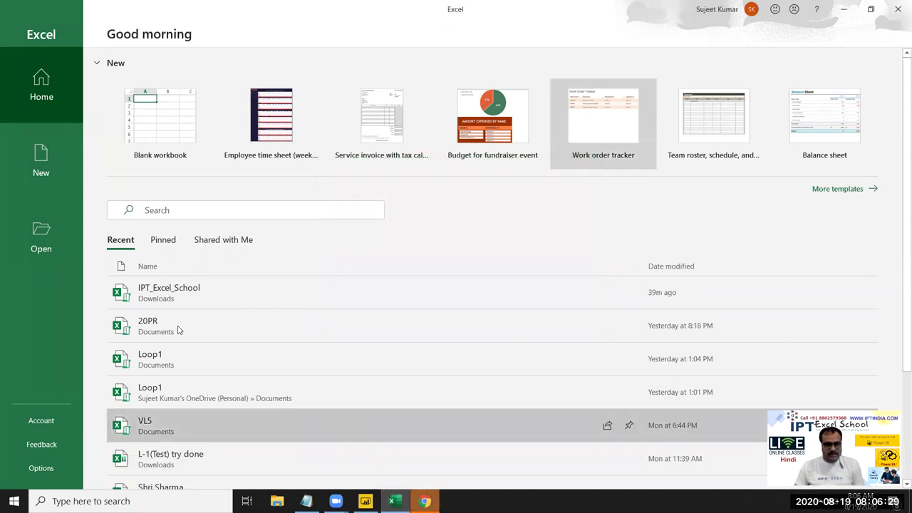
key(Return)
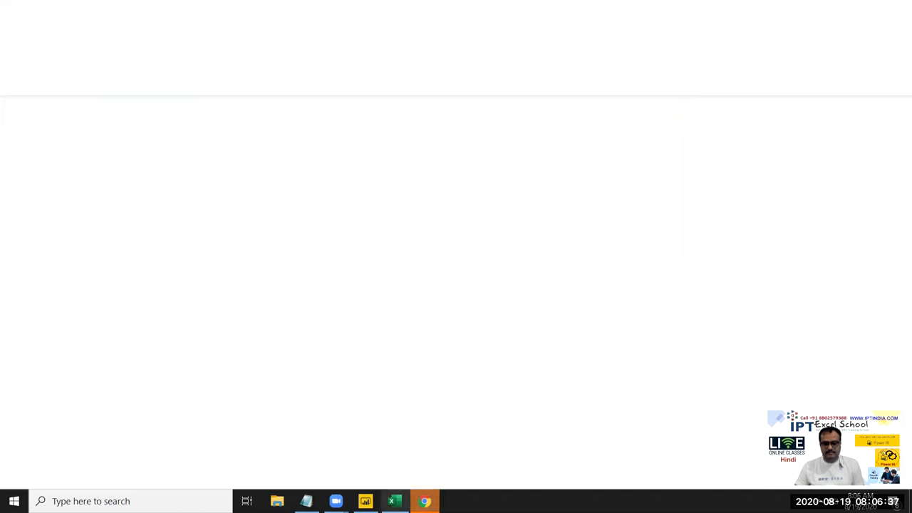
mouse_move(424, 501)
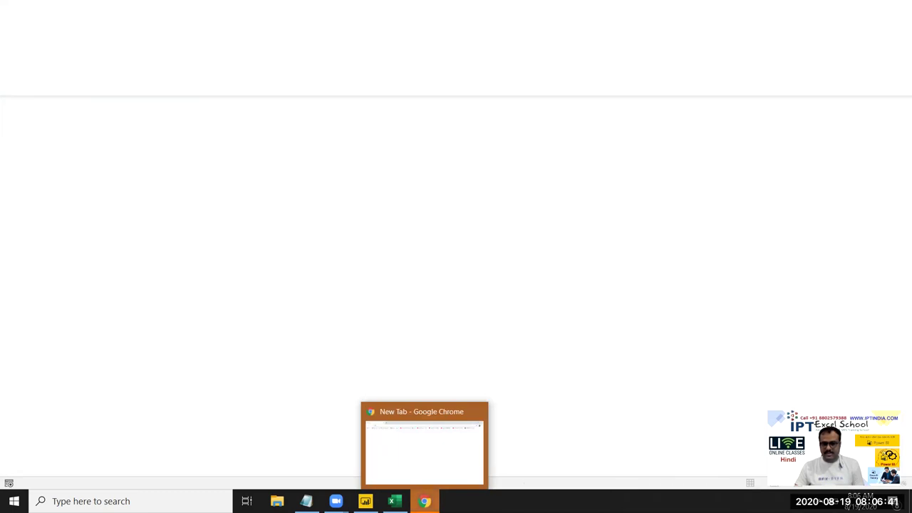
mouse_move(365, 501)
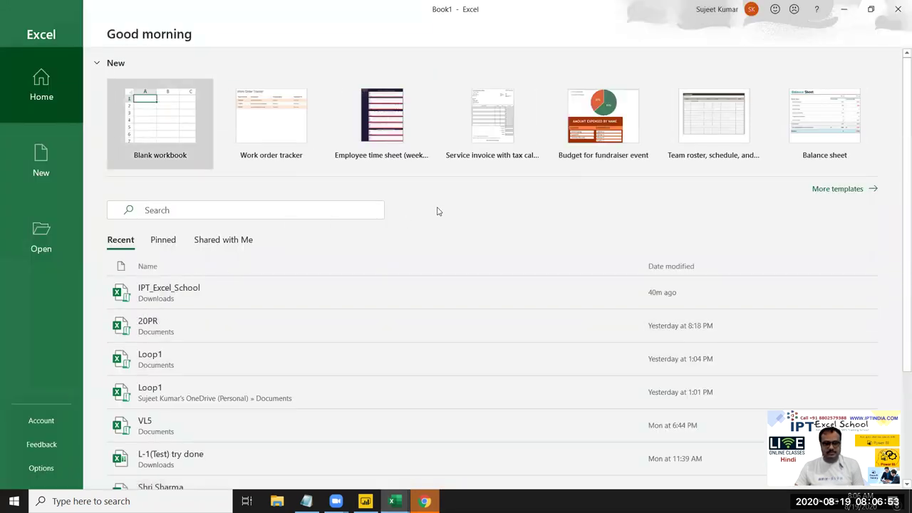
scroll(313, 317, down, 3)
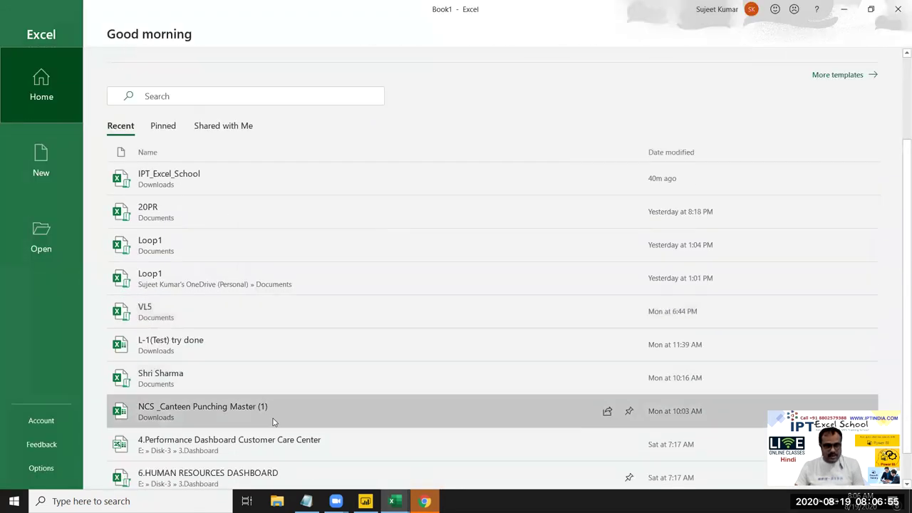
scroll(278, 420, down, 1)
click(226, 414)
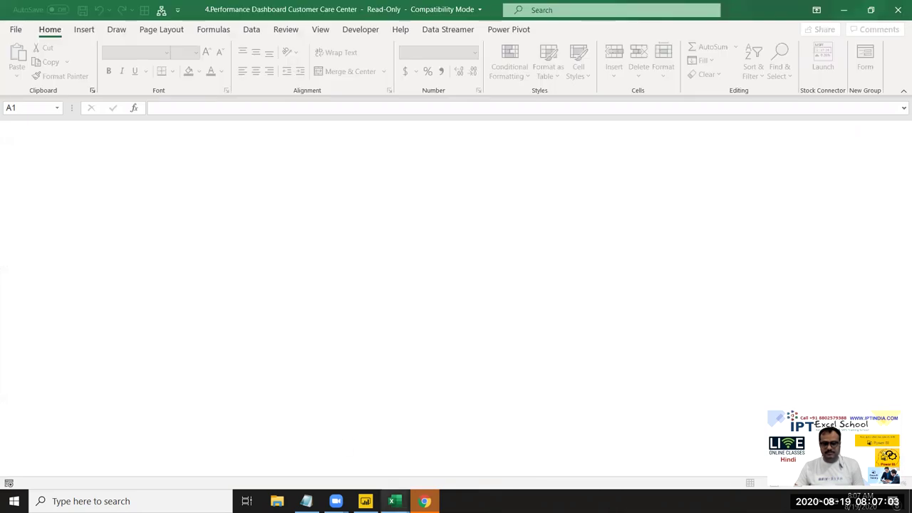
- Run a Google search for 'dashboard' in Chrome's new tab
click(425, 501)
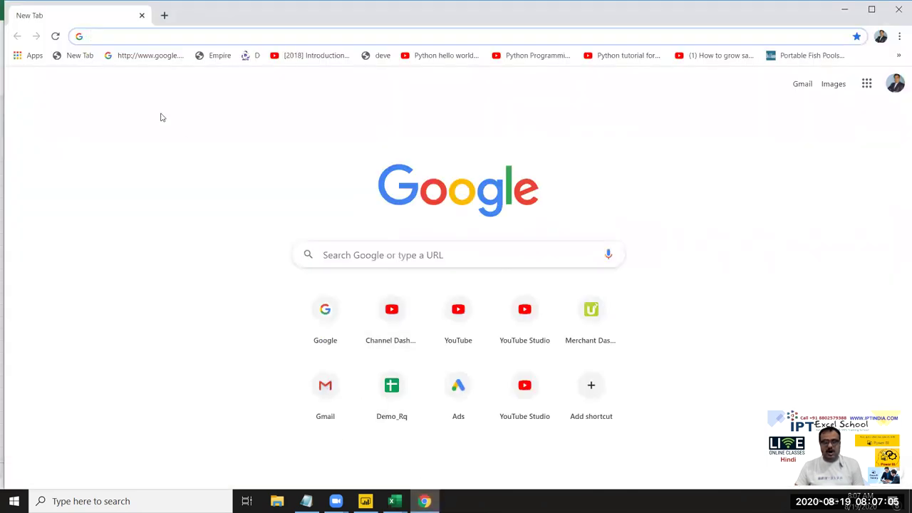
click(378, 255)
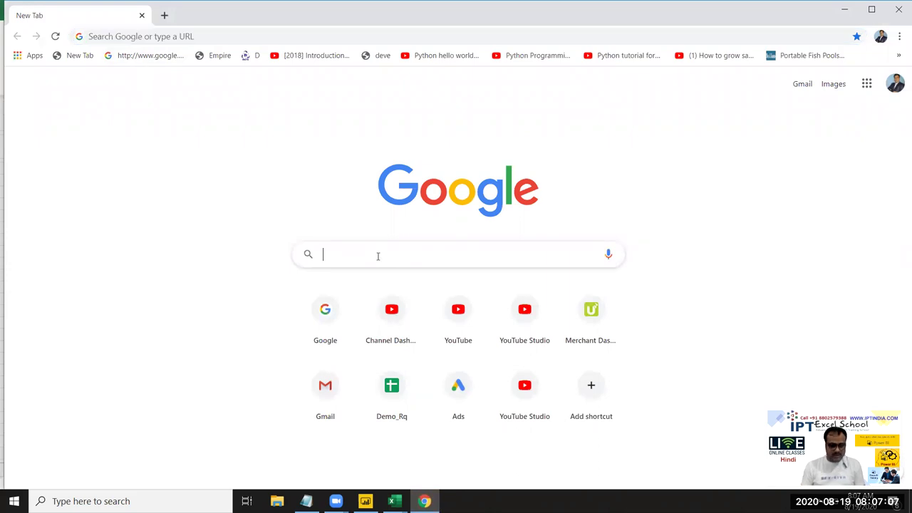
text(dhar)
key(BackSpace)
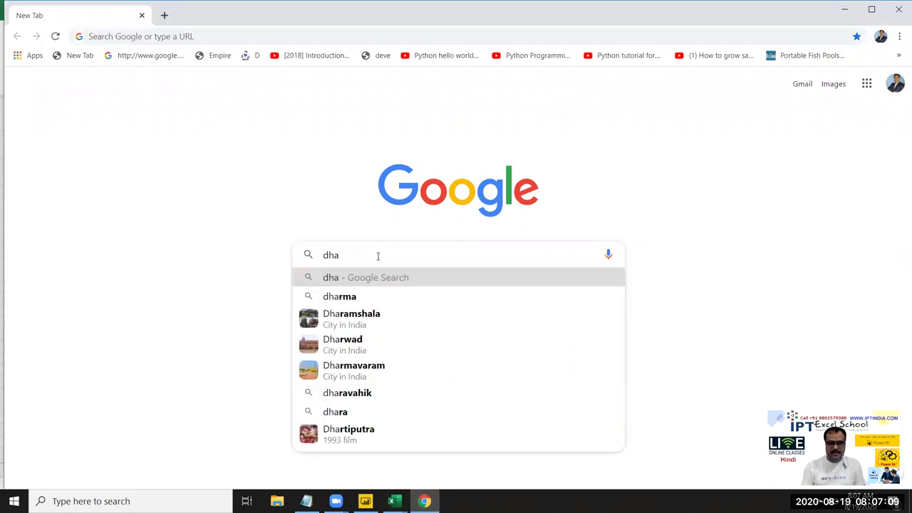
key(BackSpace)
key(BackSpace)
text(as)
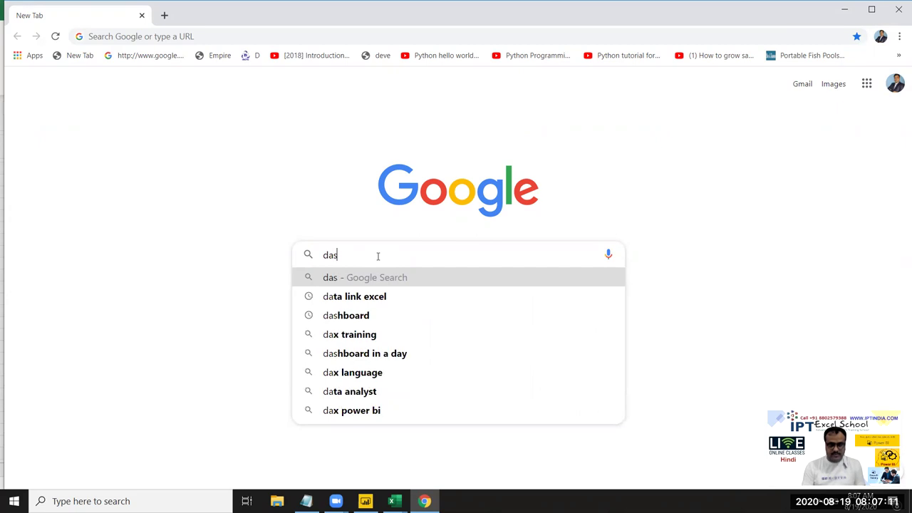
key(Down)
key(Return)
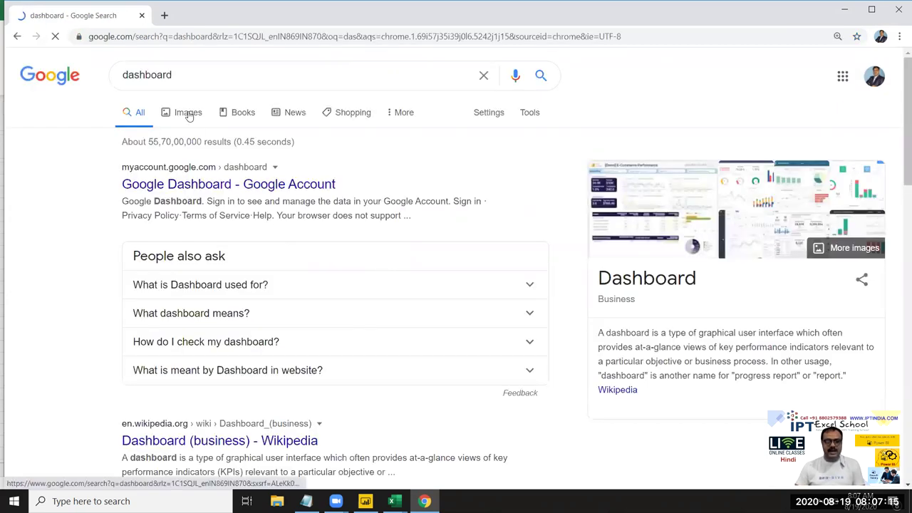
- In image results, preview Panoply Blog's 'Dashboards 101: Basics Of A Great Dashboard'
click(187, 114)
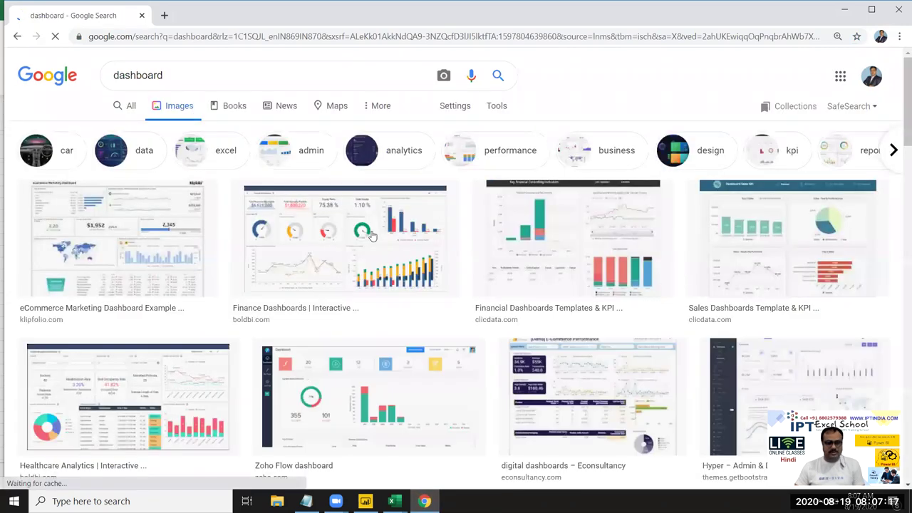
scroll(707, 265, down, 3)
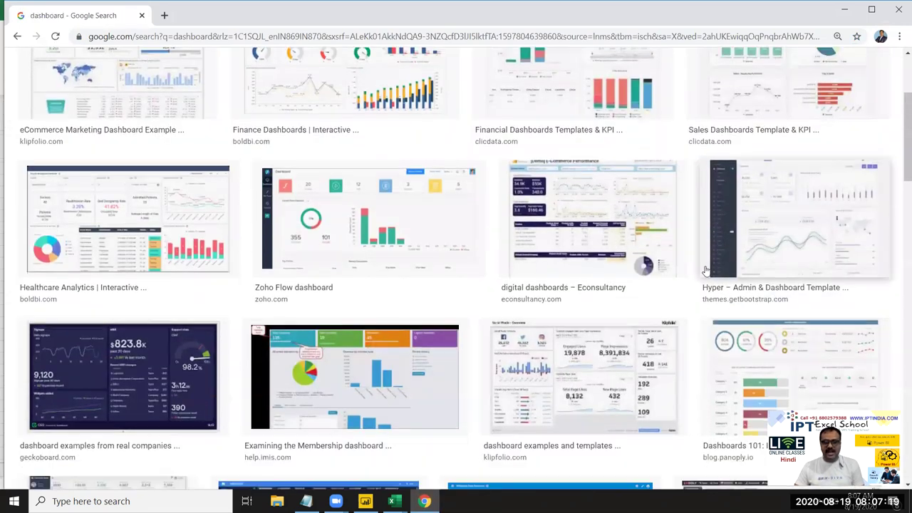
scroll(704, 271, down, 1)
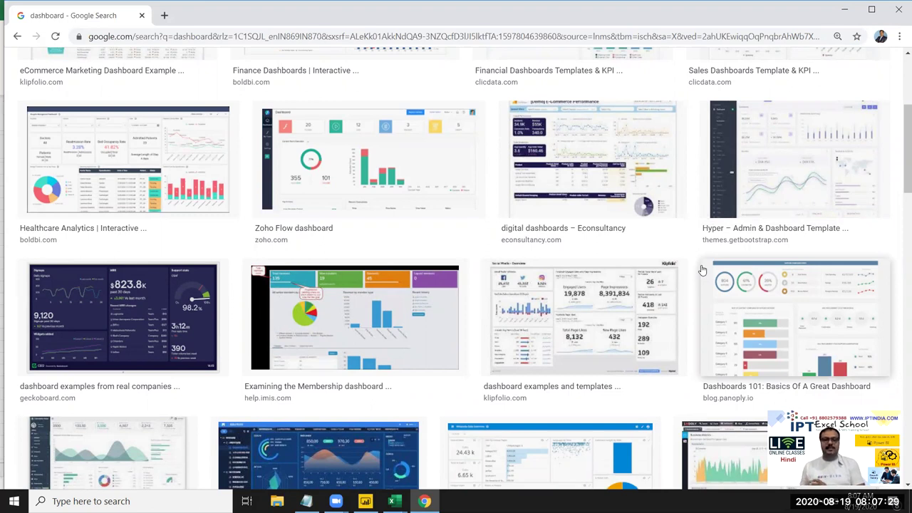
click(799, 284)
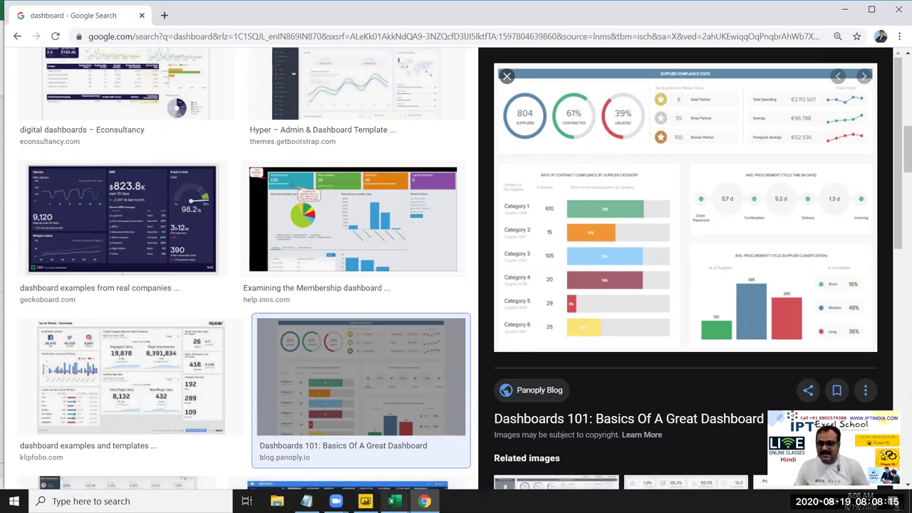
click(393, 500)
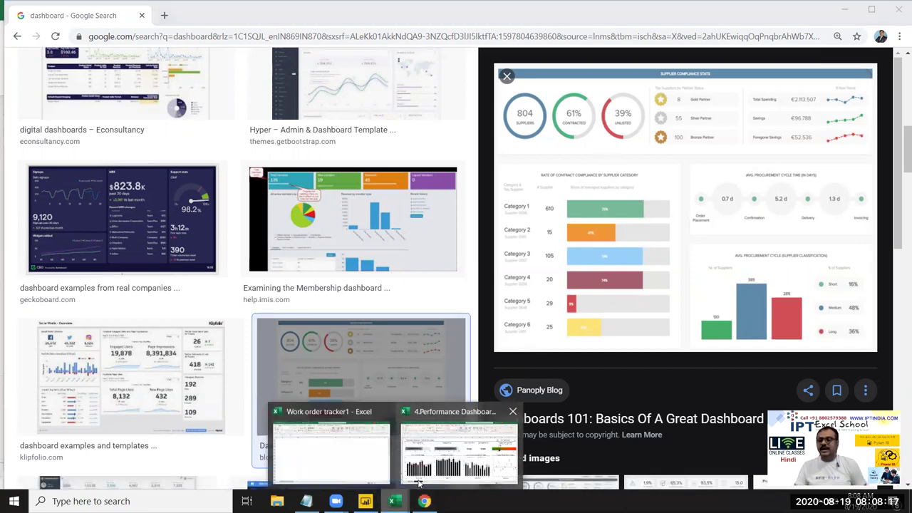
- Return to the Performance Dashboard workbook and look through its sheet
click(419, 482)
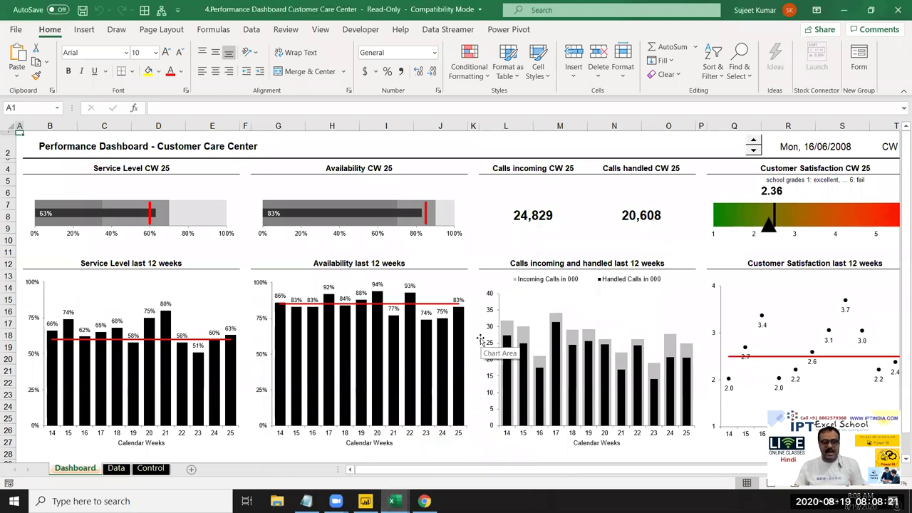
mouse_move(47, 223)
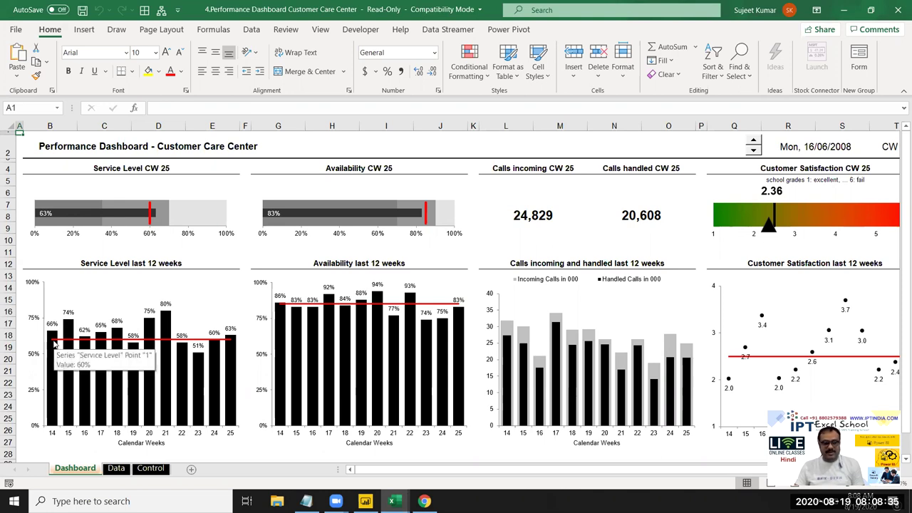
mouse_move(218, 351)
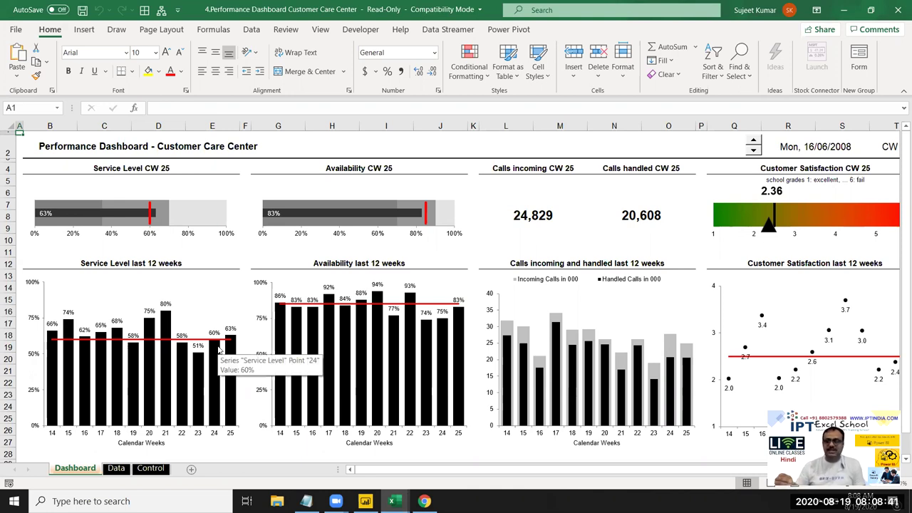
scroll(313, 323, down, 3)
scroll(313, 323, down, 1)
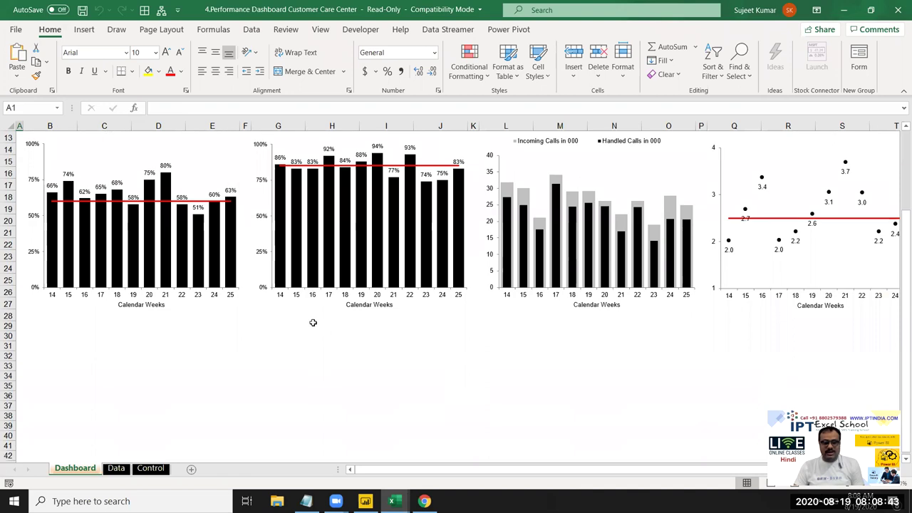
scroll(313, 323, down, 2)
scroll(313, 324, up, 6)
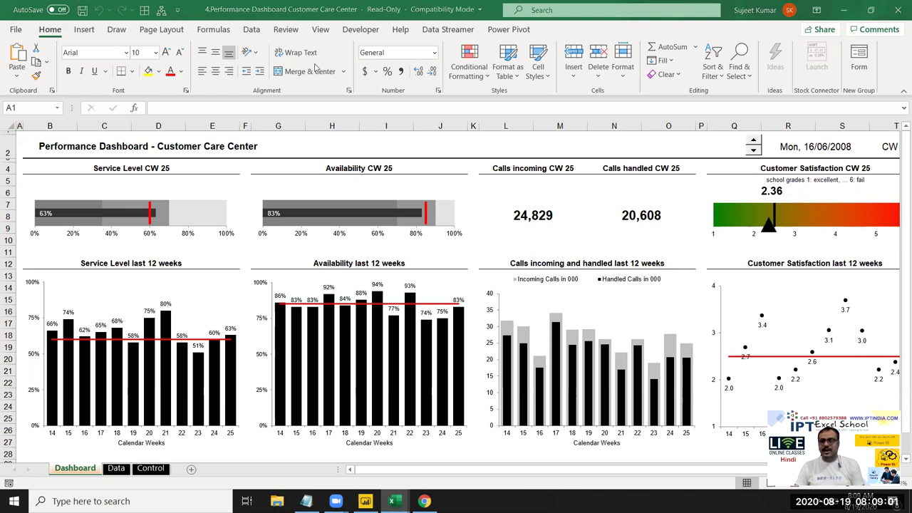
mouse_move(298, 226)
mouse_move(551, 156)
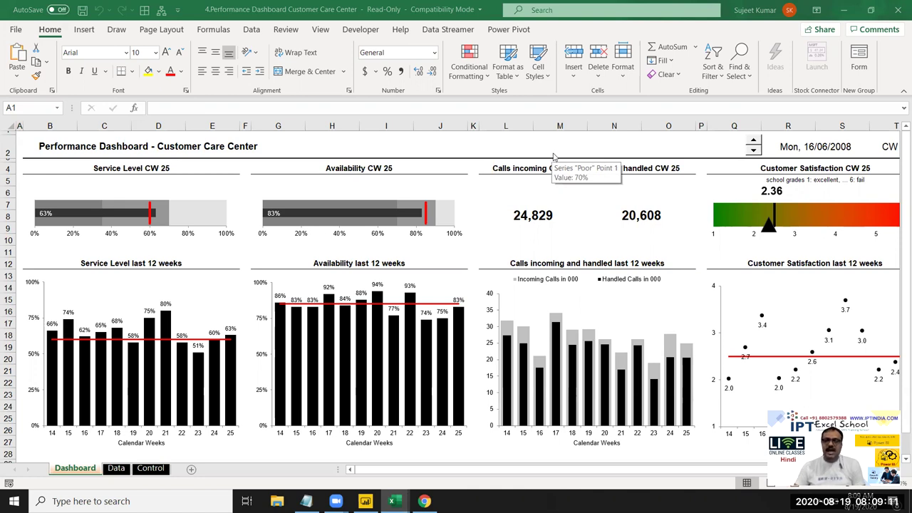
- Close the Performance Dashboard workbook, select cell E14, and minimize Excel
click(898, 9)
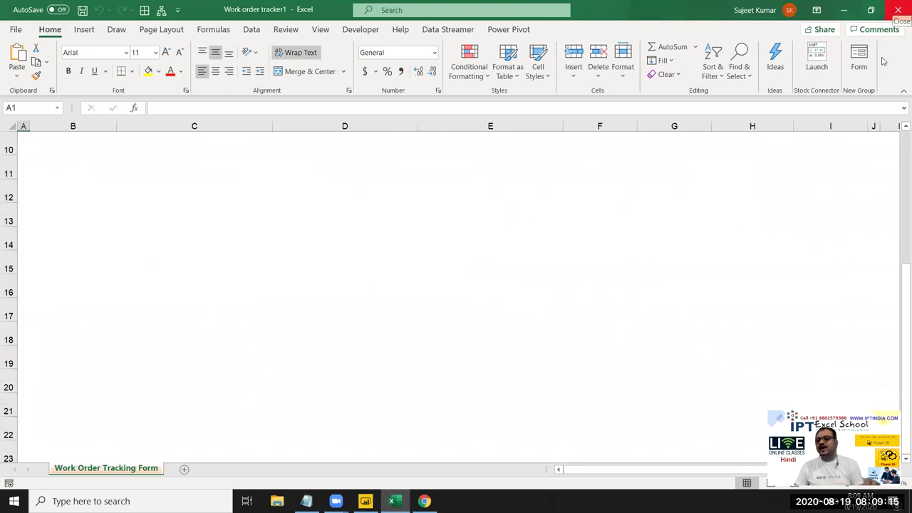
click(461, 230)
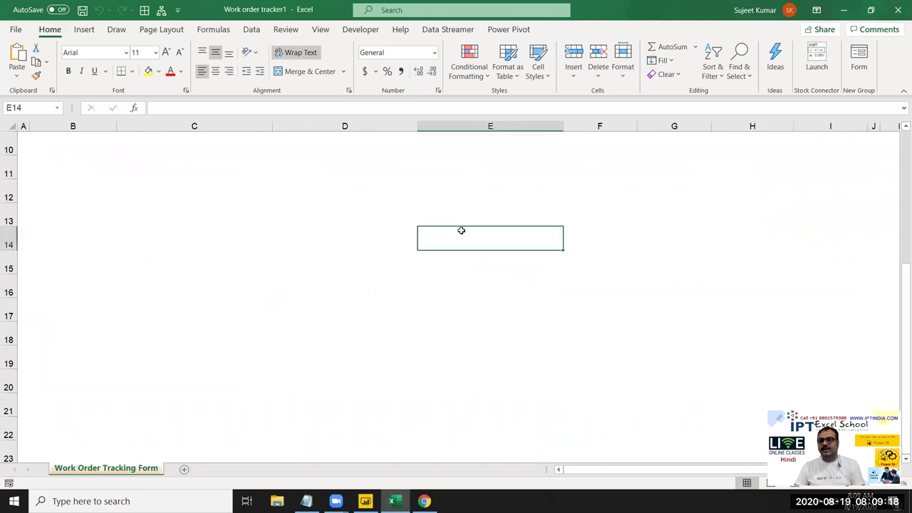
click(843, 10)
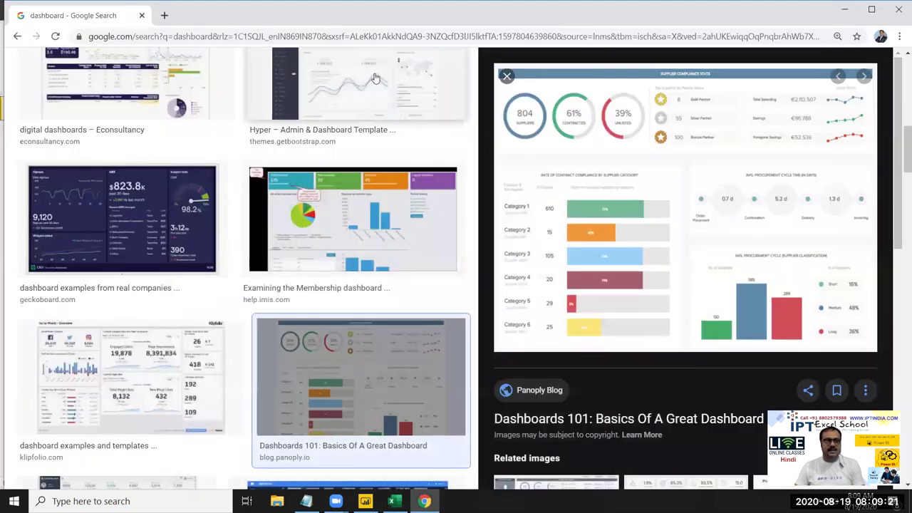
- Close Chrome and start an Excel workbook import via Get data, browsing to PowerBI2020
click(899, 10)
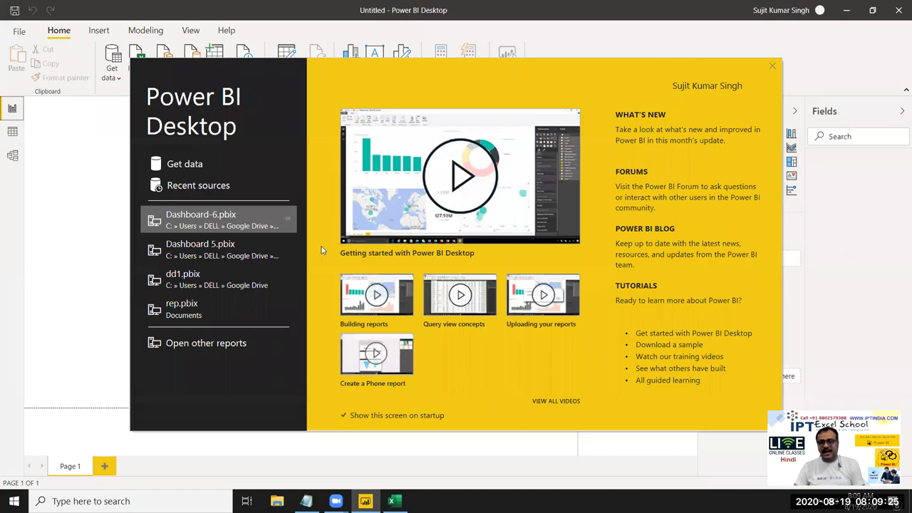
click(189, 166)
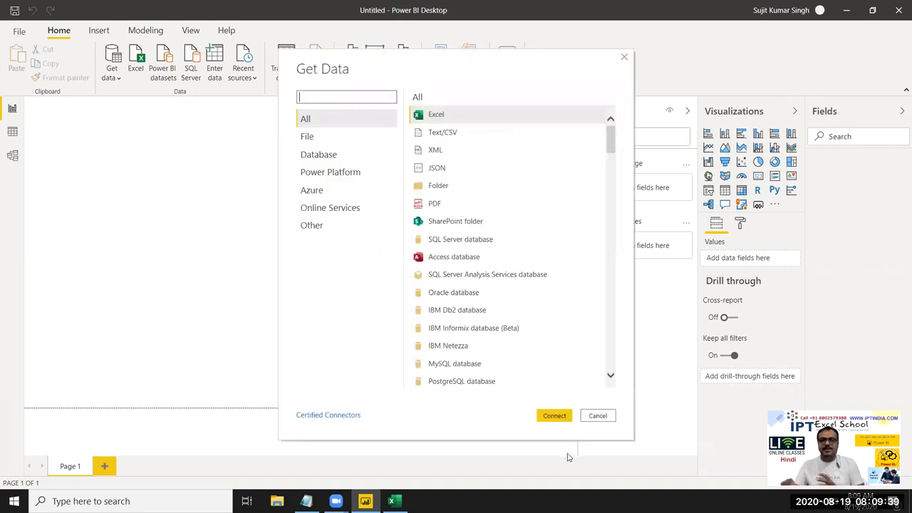
click(559, 419)
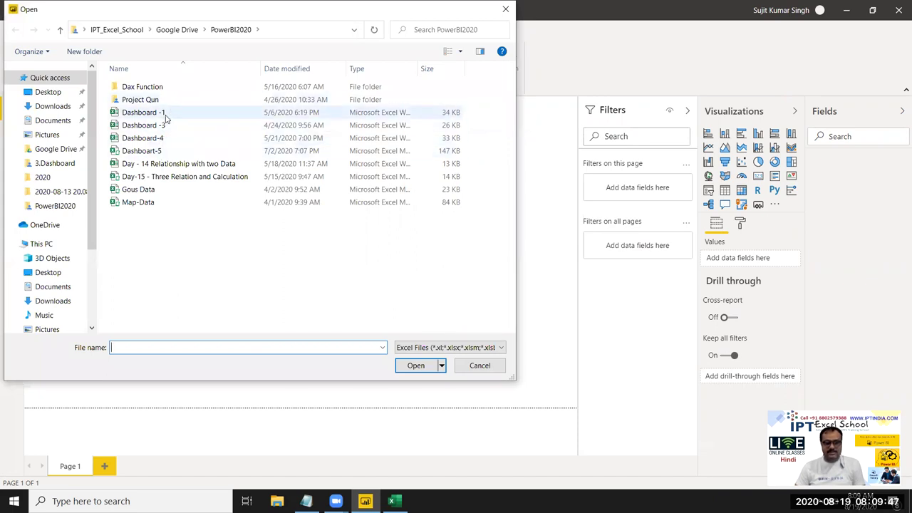
- Open the Dashboart-5 workbook, tick Sheet1 in the Navigator, and load it
click(158, 153)
double_click(158, 153)
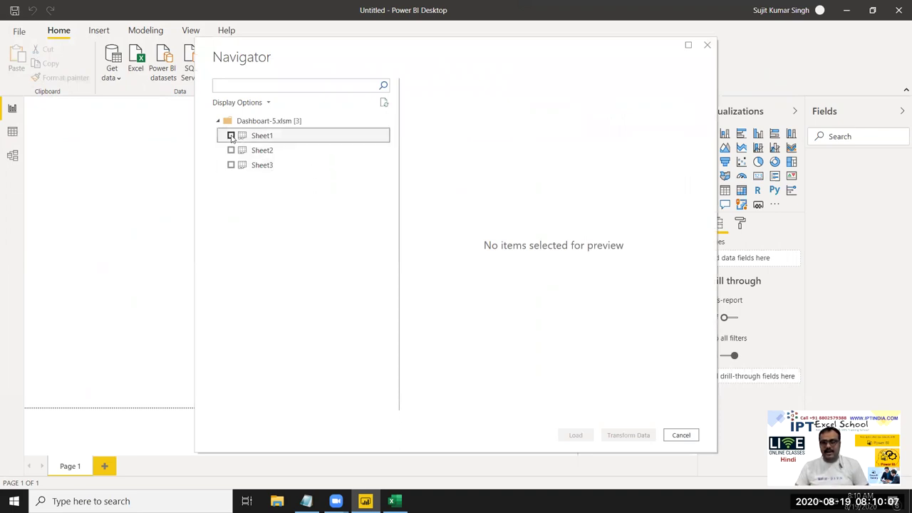
click(230, 136)
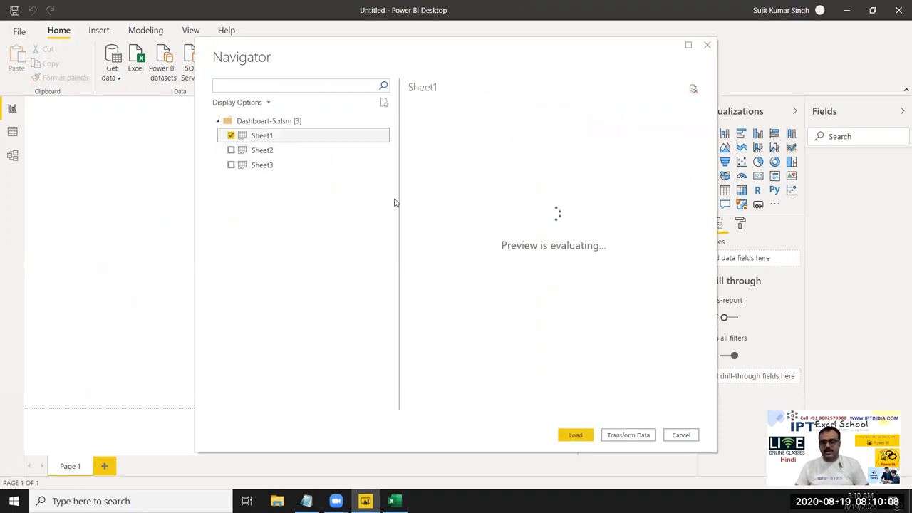
click(576, 435)
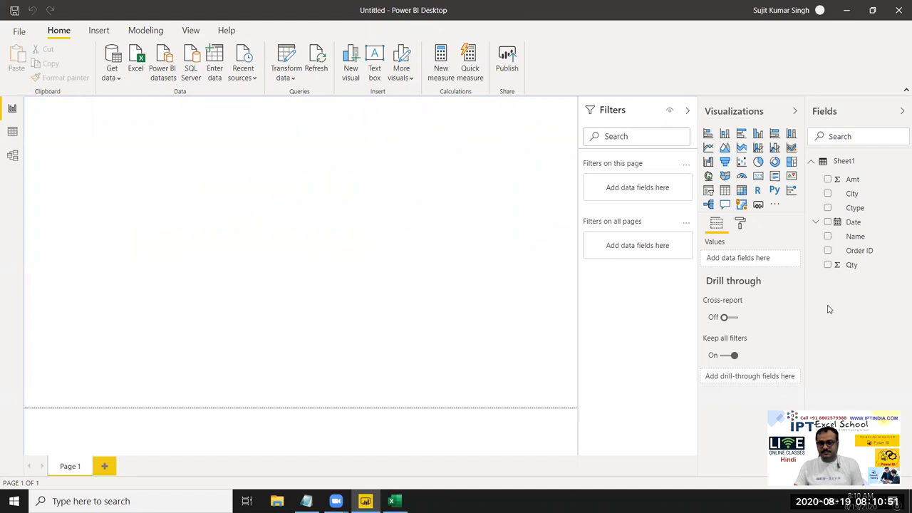
- Add a gauge visual showing Qty (169K of 338K)
click(741, 176)
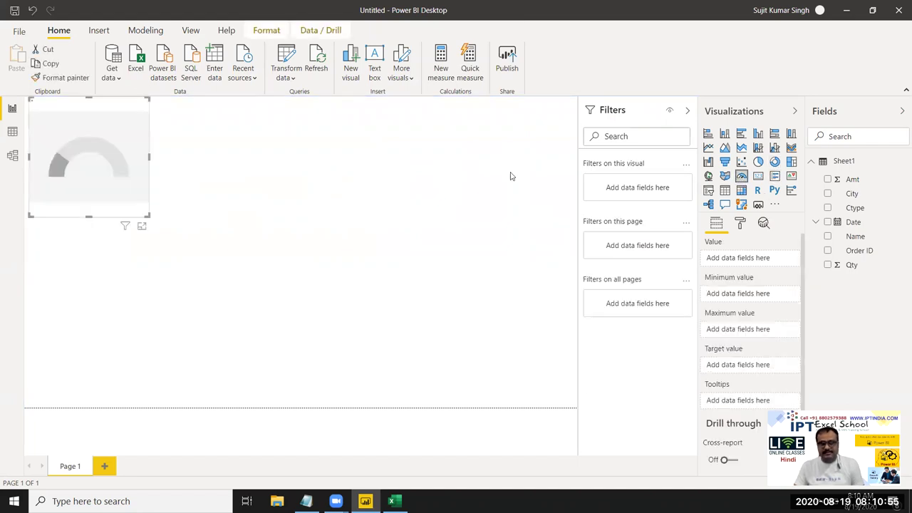
drag(854, 265, 119, 164)
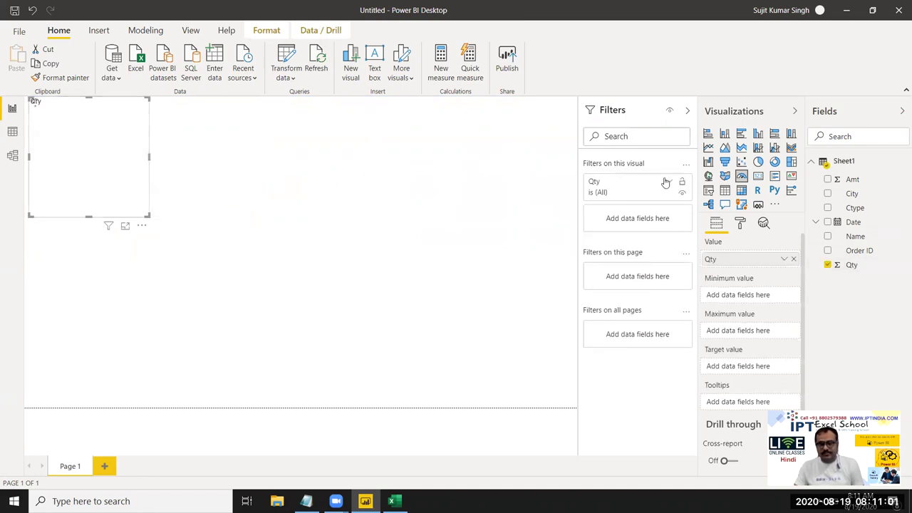
click(401, 174)
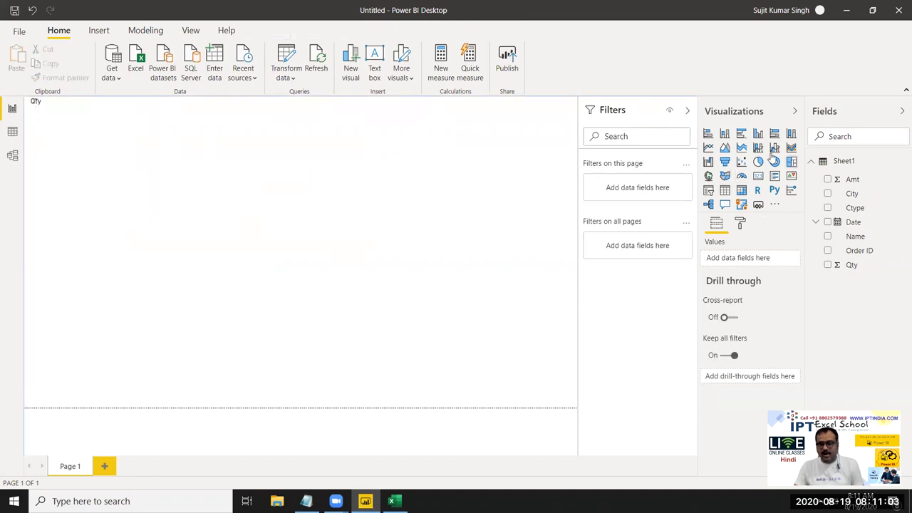
- Add a second gauge at the canvas's top right showing Amt (19M of 37M)
click(741, 176)
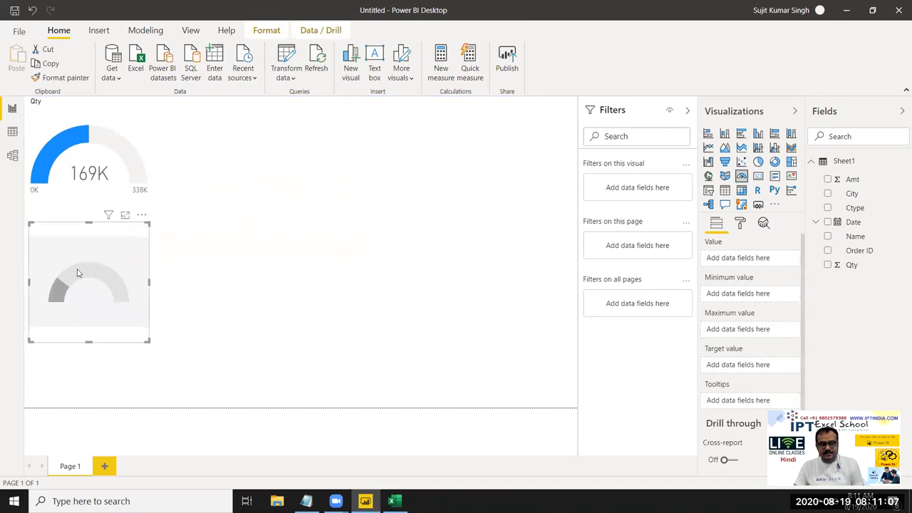
mouse_move(71, 238)
mouse_down()
mouse_move(508, 124)
mouse_move(509, 107)
mouse_up()
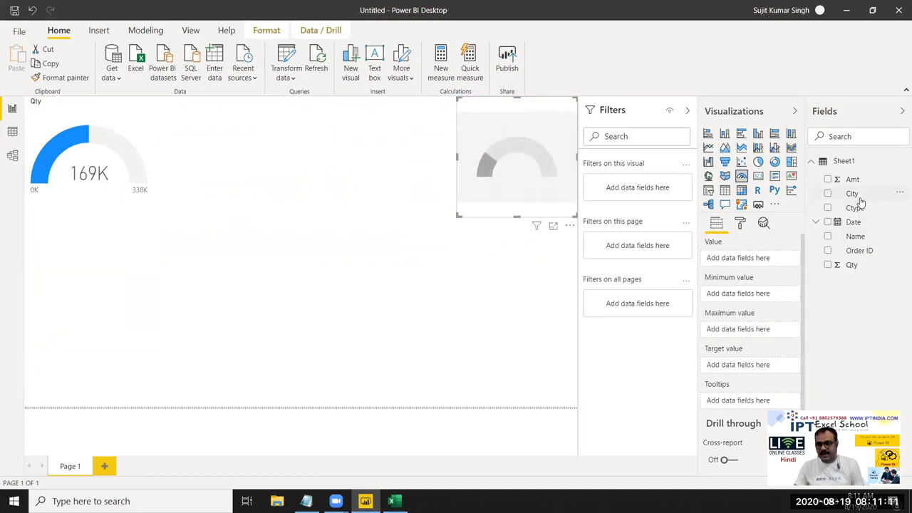
drag(852, 179, 520, 207)
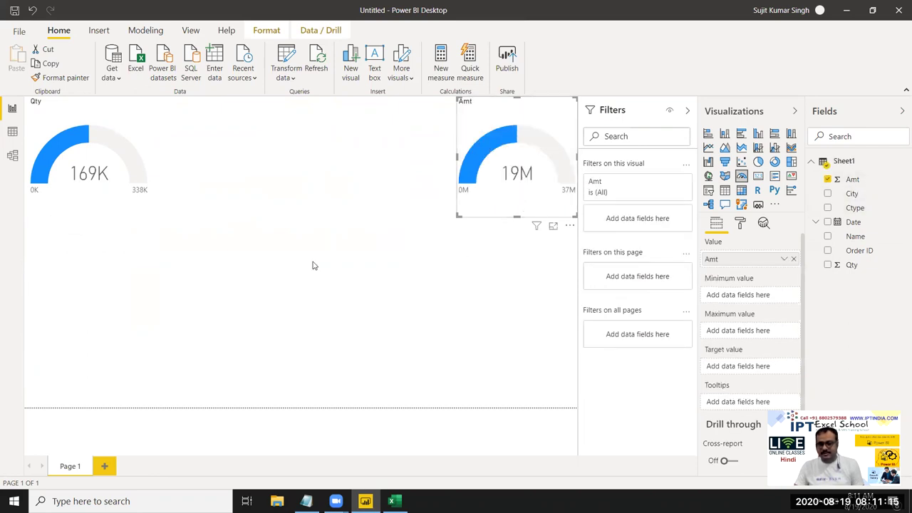
- Add a Name and Qty table totalling 168816 under the gauge, sized to show all rows
click(149, 271)
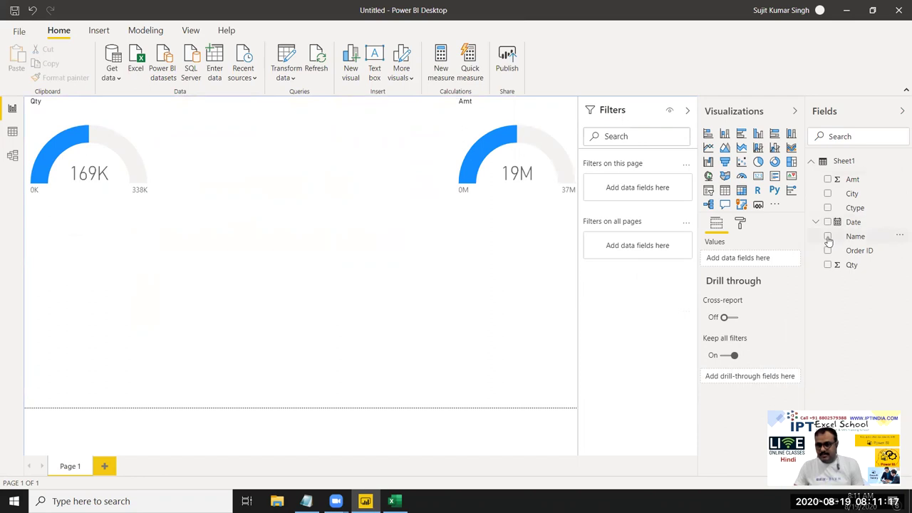
click(724, 191)
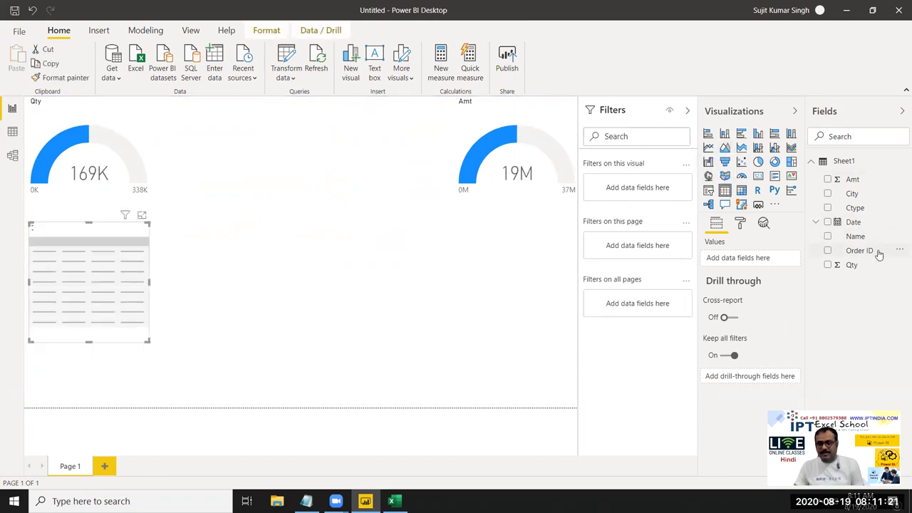
click(828, 236)
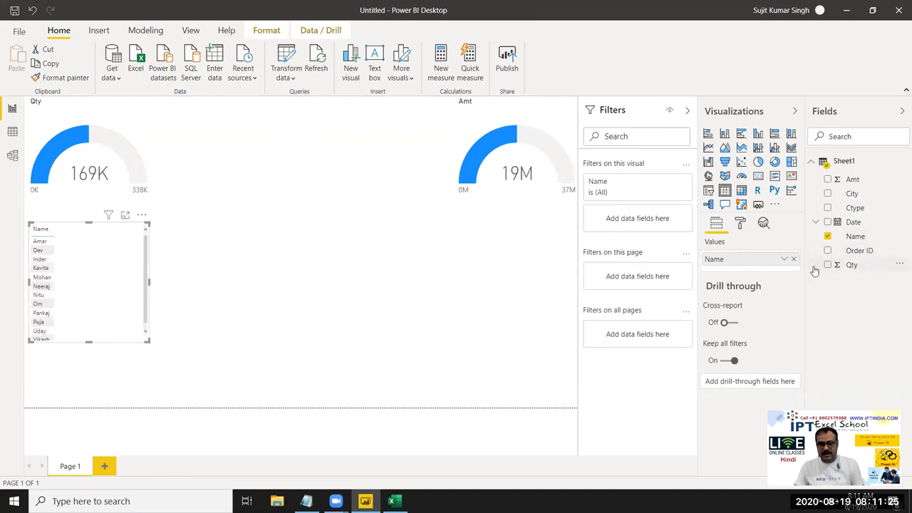
click(827, 264)
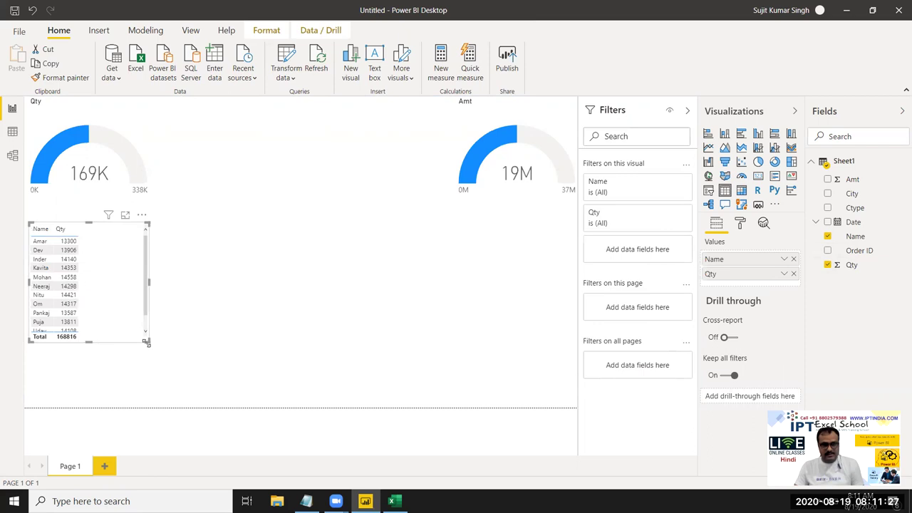
drag(148, 344, 91, 361)
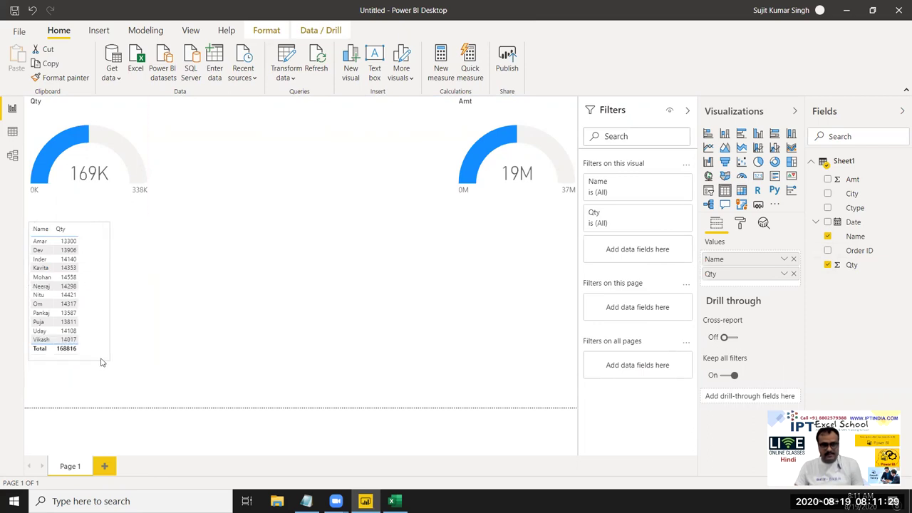
click(320, 311)
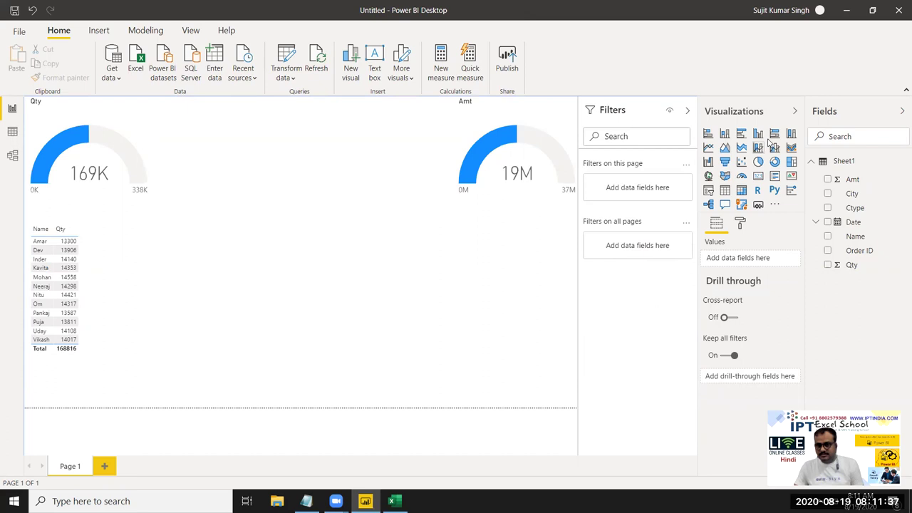
- Add a stacked column chart of Amt by City, widened for every city and placed beside the table
click(791, 133)
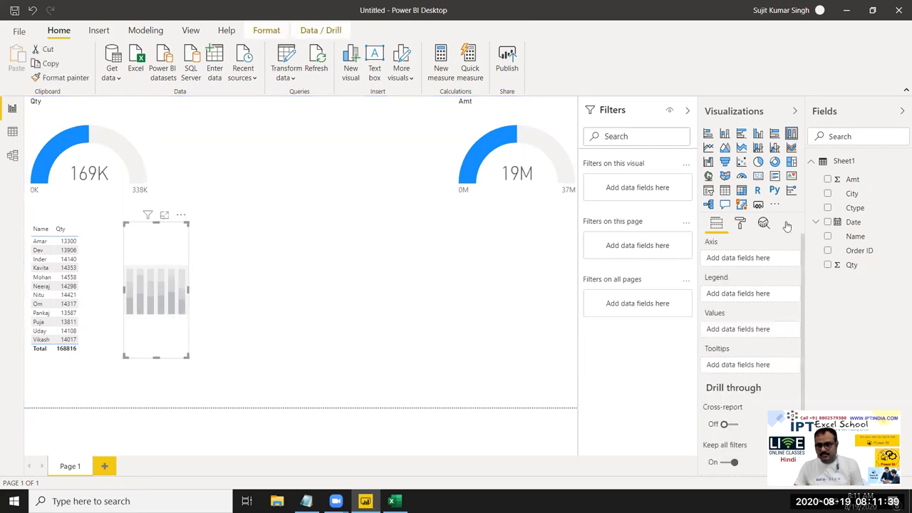
drag(852, 194, 185, 301)
mouse_move(853, 179)
mouse_down()
mouse_move(219, 299)
mouse_move(182, 291)
mouse_up()
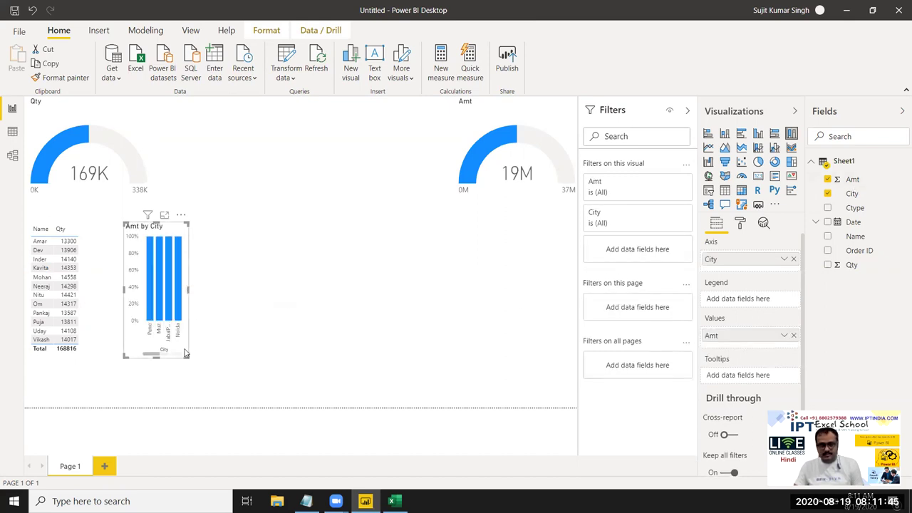
drag(183, 354, 367, 352)
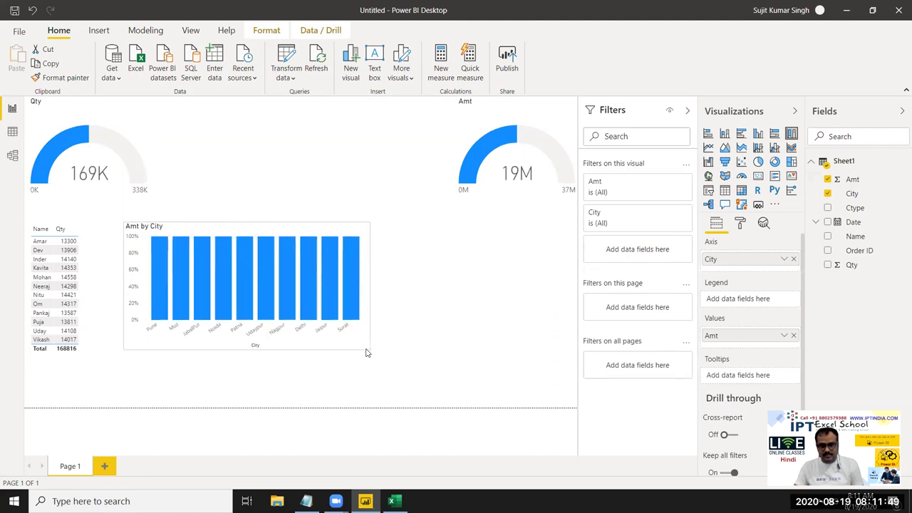
drag(182, 234, 155, 238)
click(577, 262)
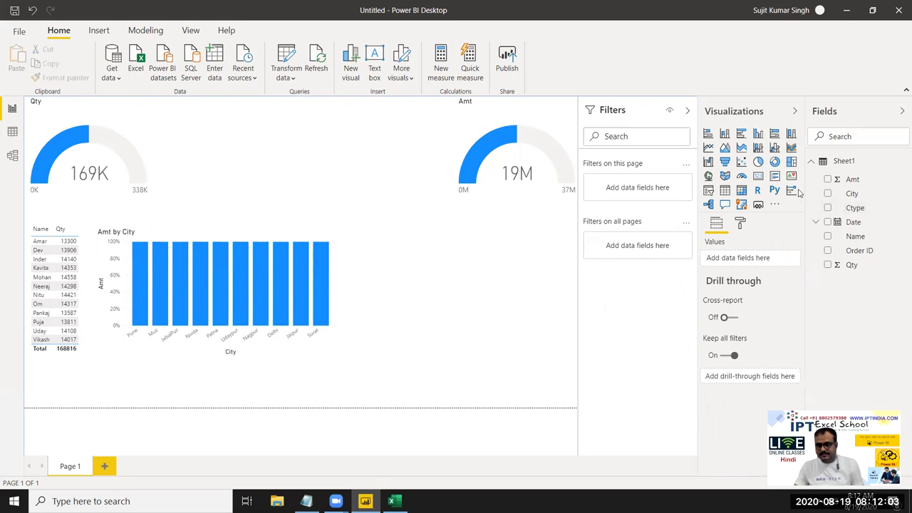
- Add a pie chart with Ctype legend and Amt values: NEW 51.02%, OLD 48.98%
click(758, 161)
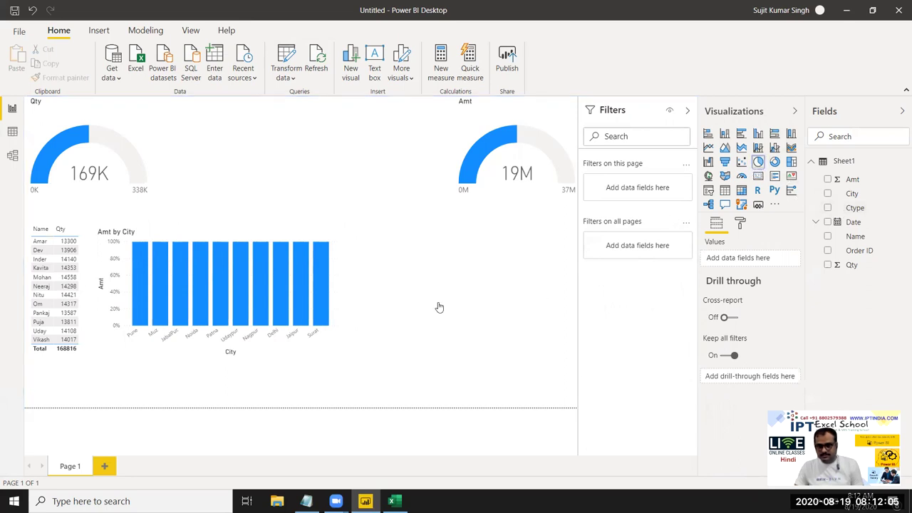
drag(407, 285, 396, 281)
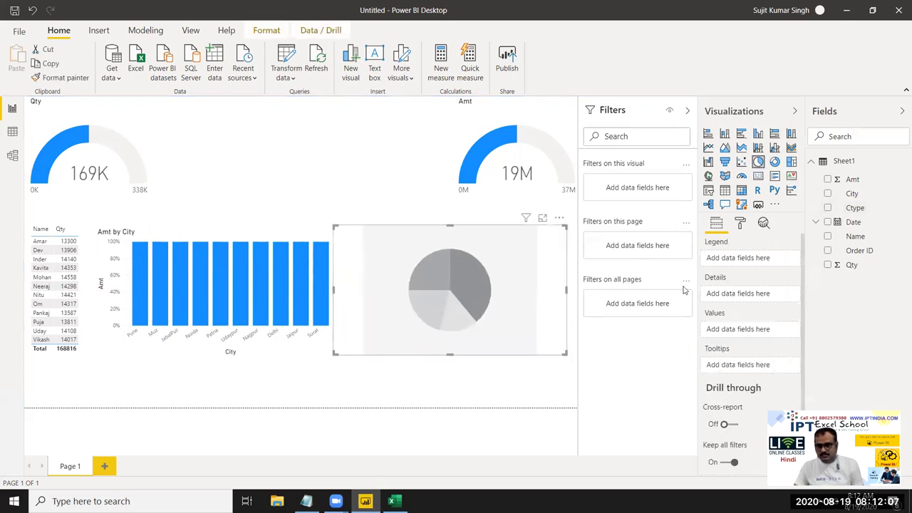
drag(857, 208, 482, 319)
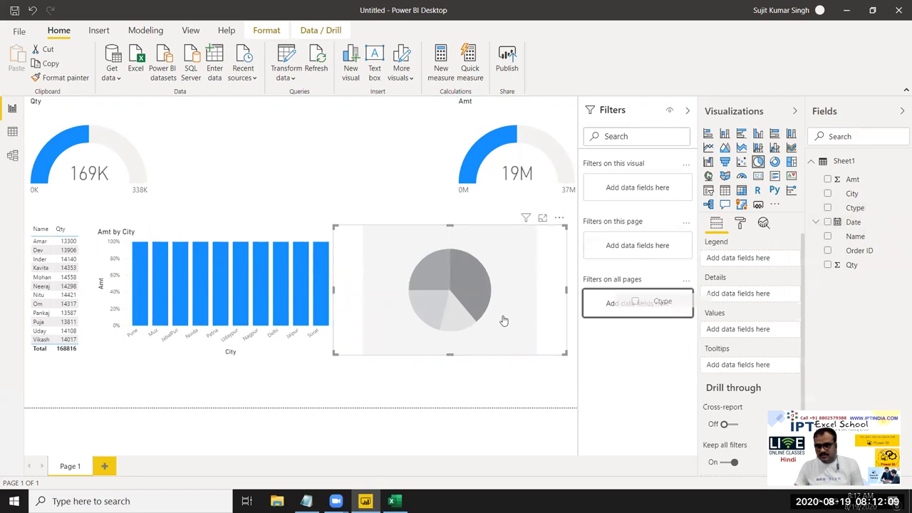
drag(612, 305, 450, 312)
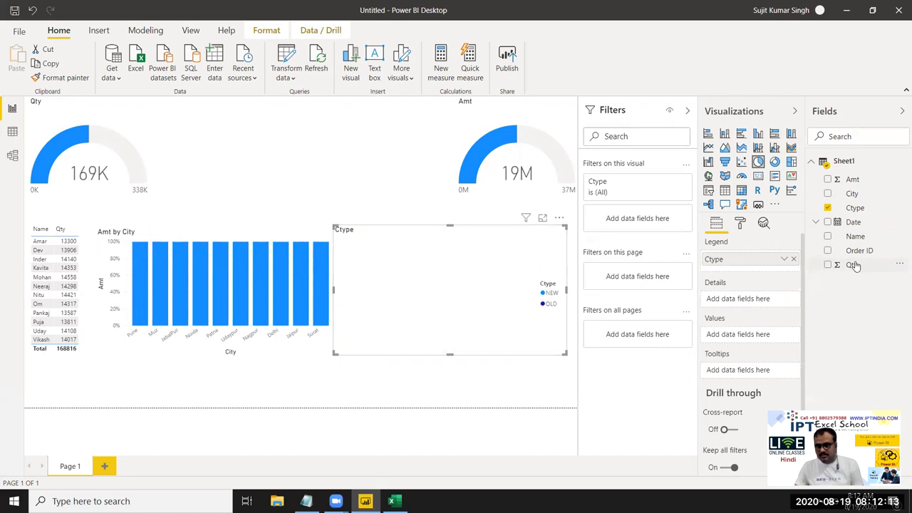
drag(855, 197, 464, 329)
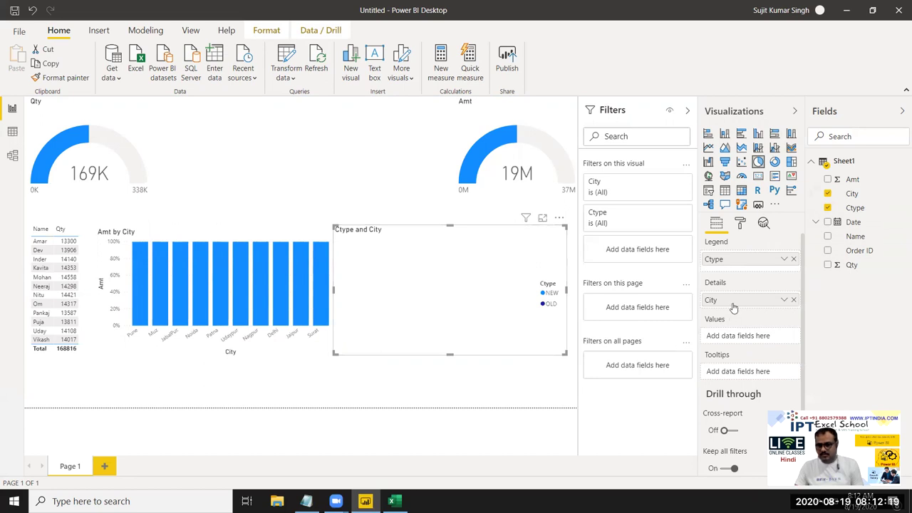
click(827, 194)
drag(529, 314, 452, 306)
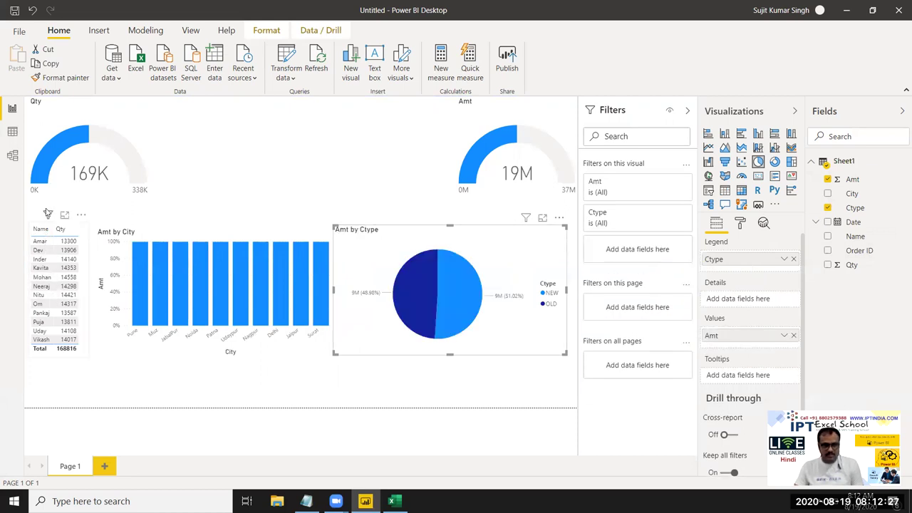
click(72, 233)
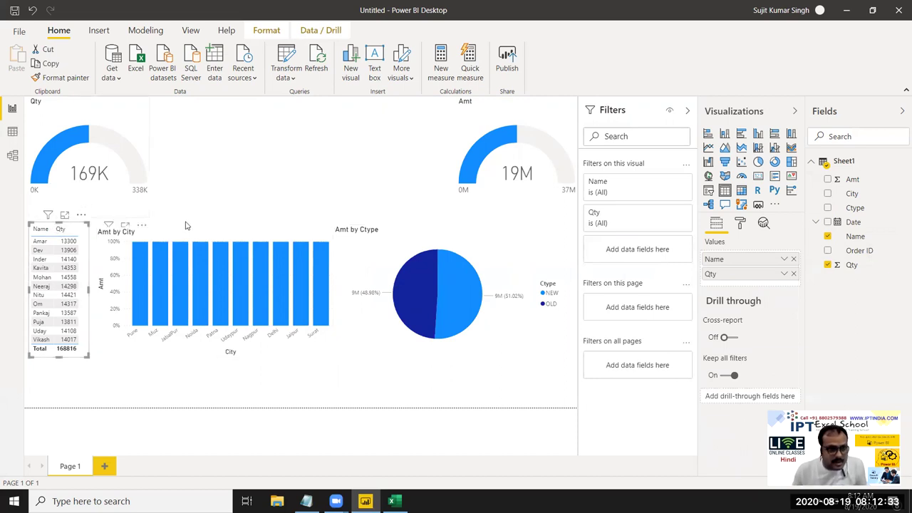
- Move the Name/Qty table up directly beneath the Qty gauge
click(244, 207)
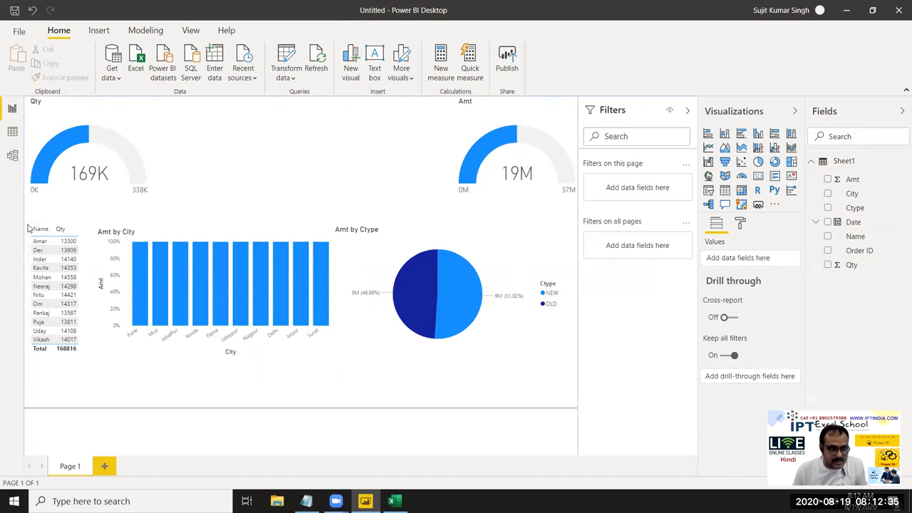
click(76, 321)
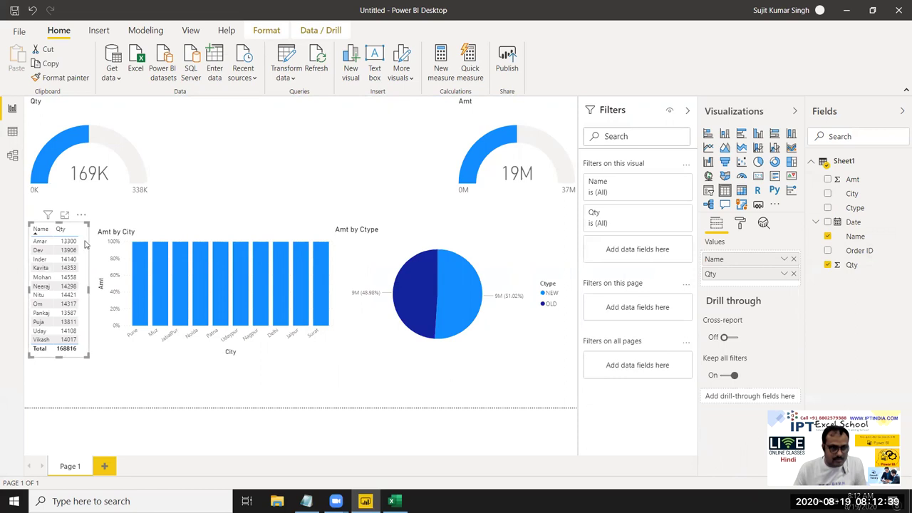
mouse_move(83, 228)
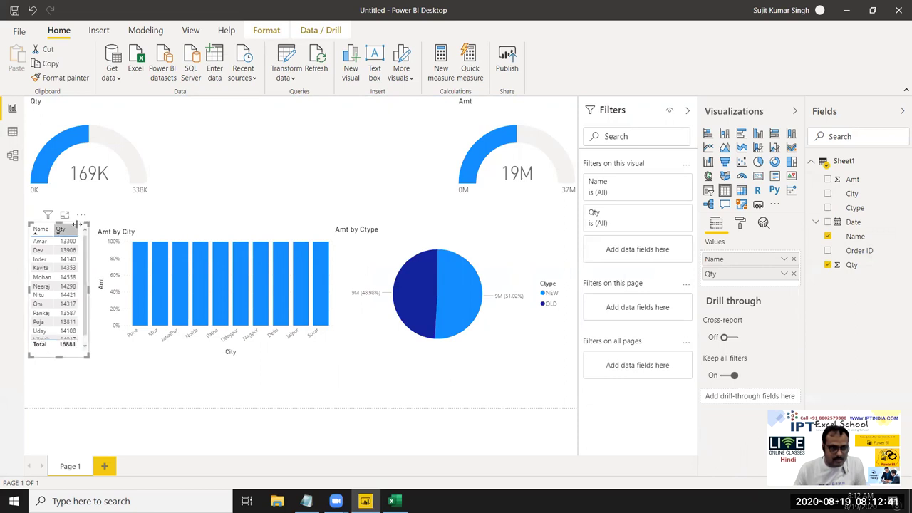
drag(82, 217, 80, 205)
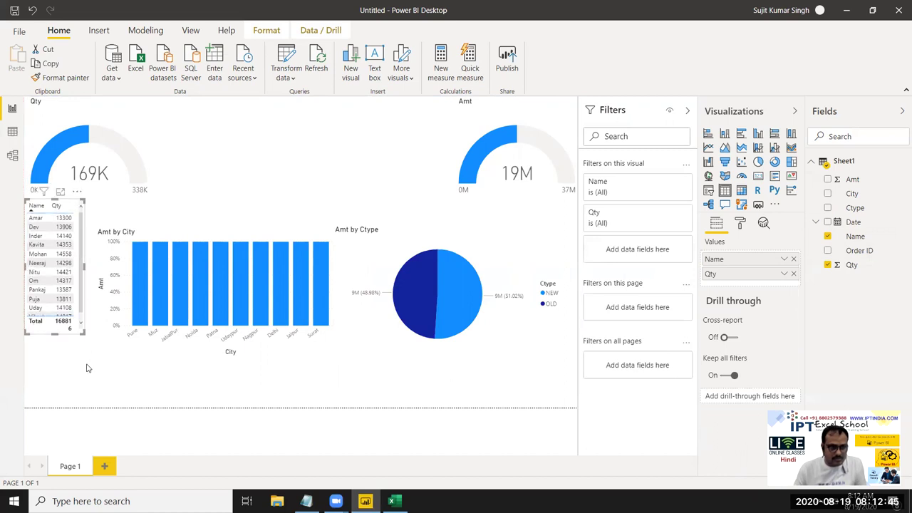
- Raise the Amt by City bar chart and the Amt by Ctype pie to sit beside the table
click(176, 231)
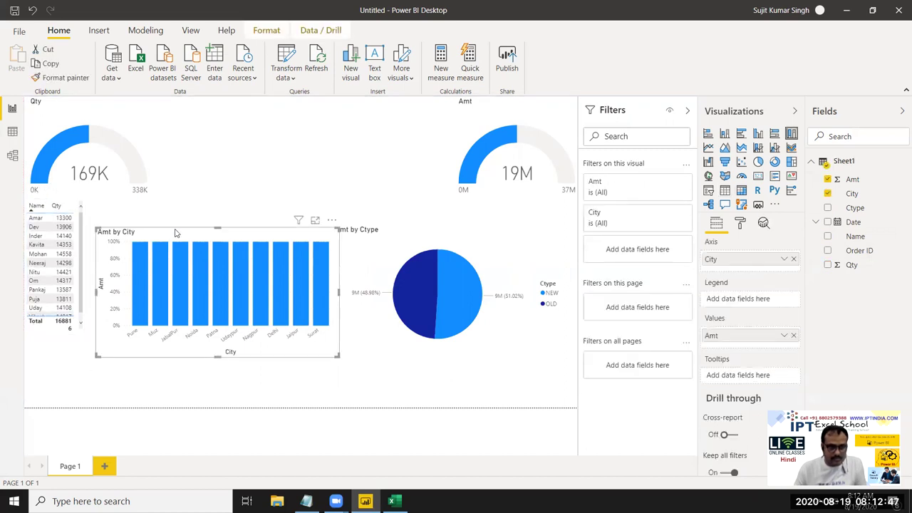
drag(176, 231, 169, 205)
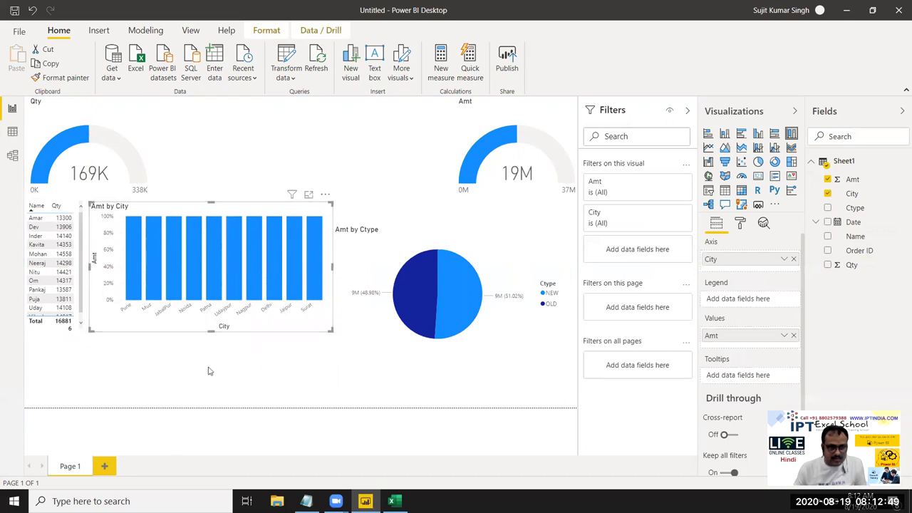
click(396, 216)
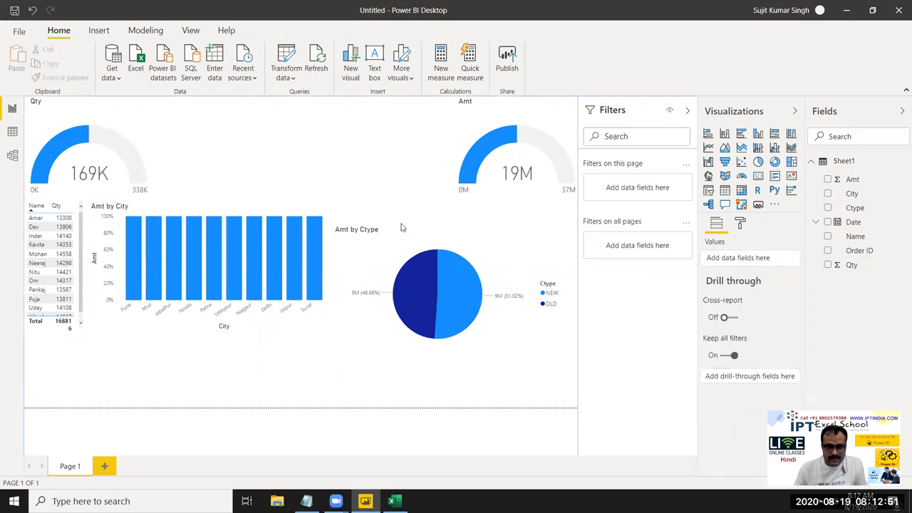
drag(400, 229, 399, 217)
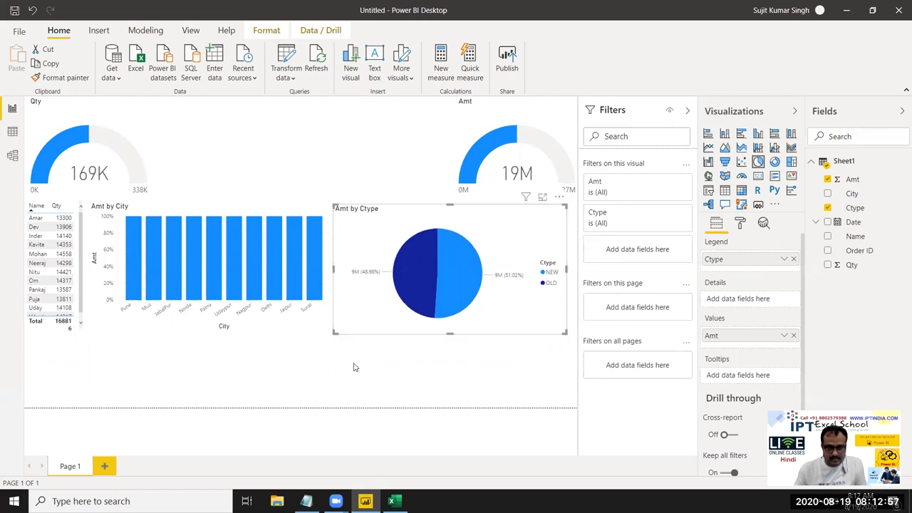
click(356, 367)
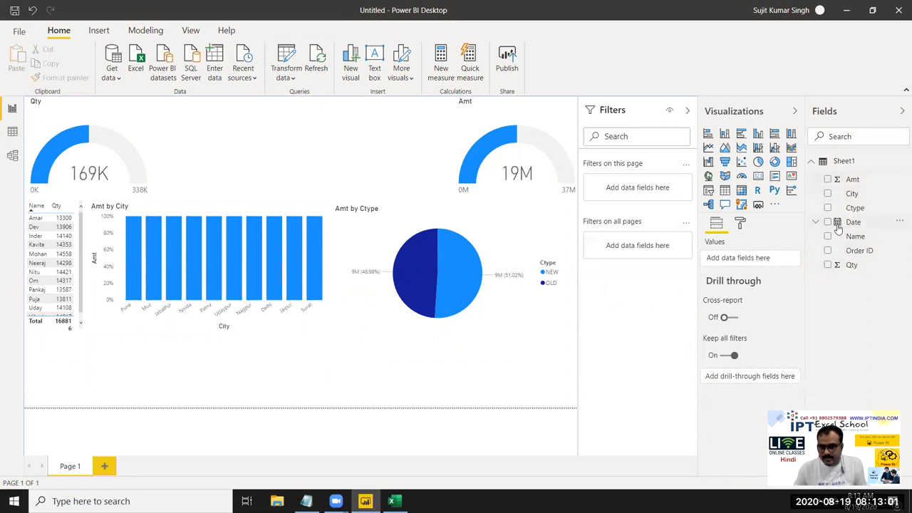
- Add a treemap grouped by the Date hierarchy with Amt as its values
click(791, 162)
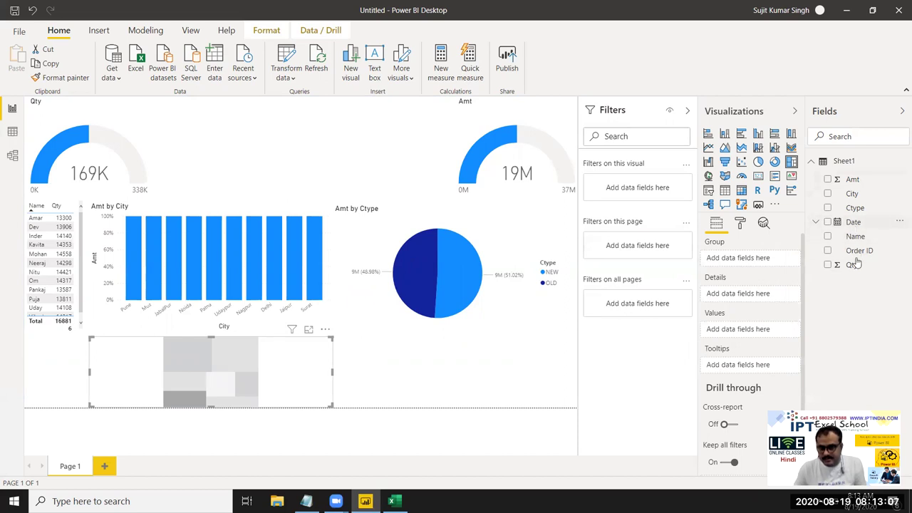
click(852, 224)
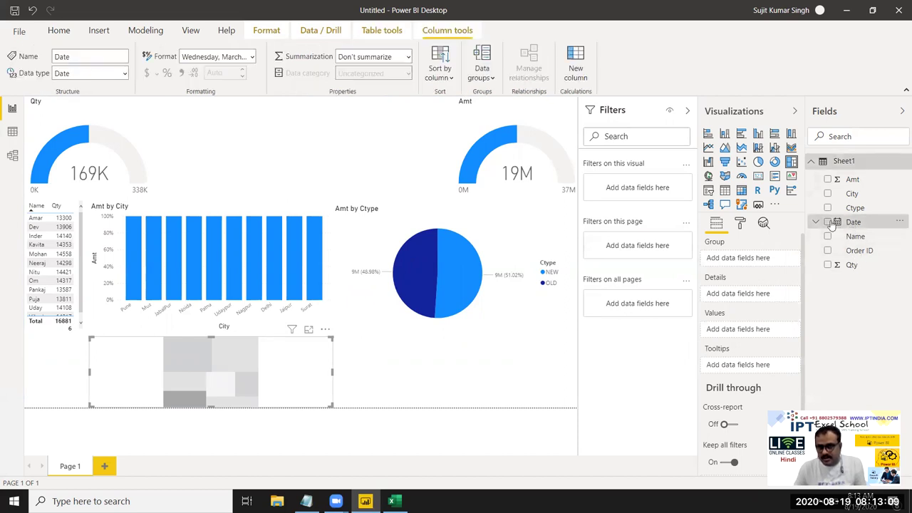
click(831, 225)
click(849, 226)
click(828, 223)
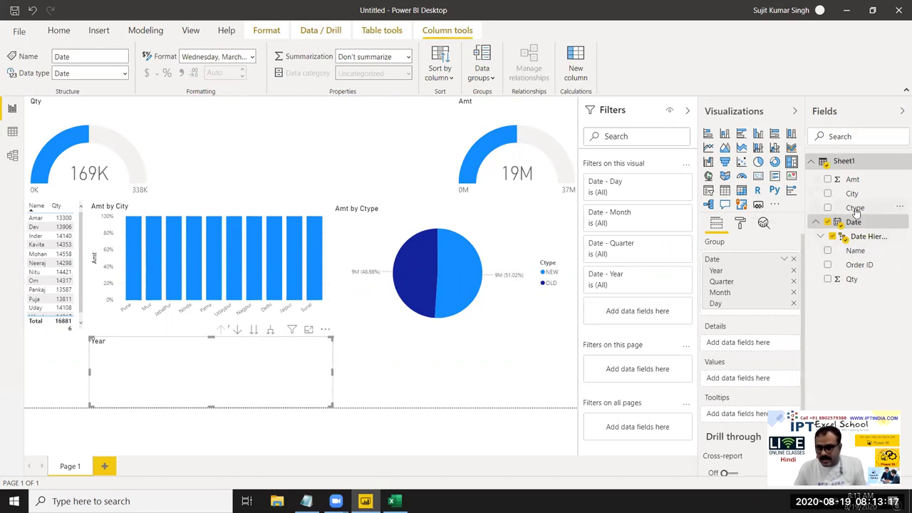
click(849, 181)
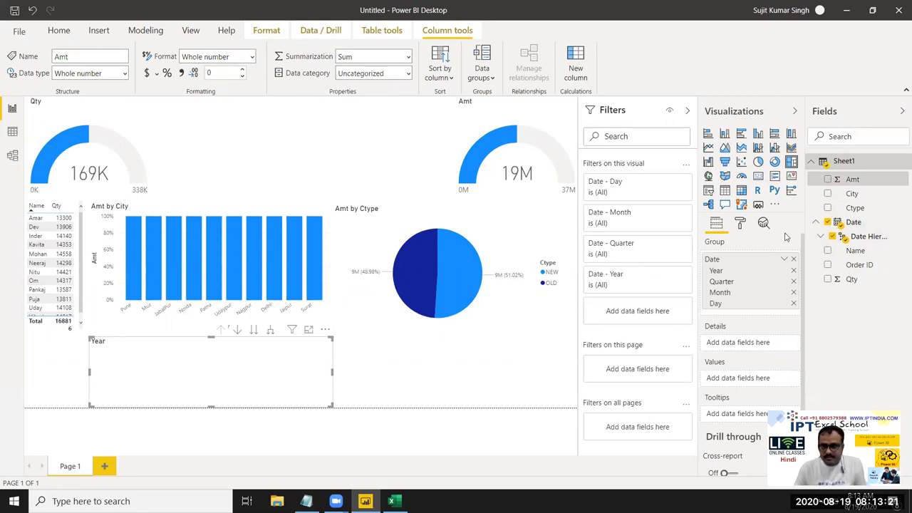
click(827, 179)
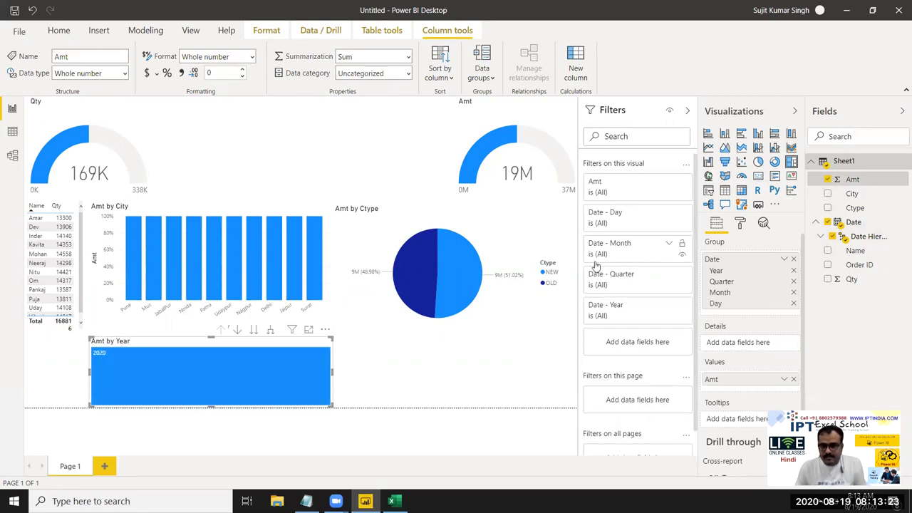
- Drill the treemap down twice to months, then move it left and make it taller
click(255, 330)
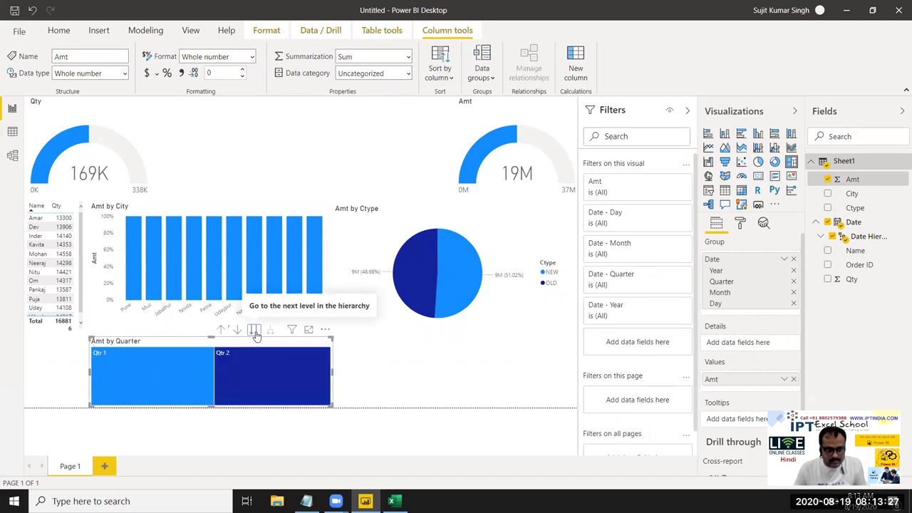
click(255, 331)
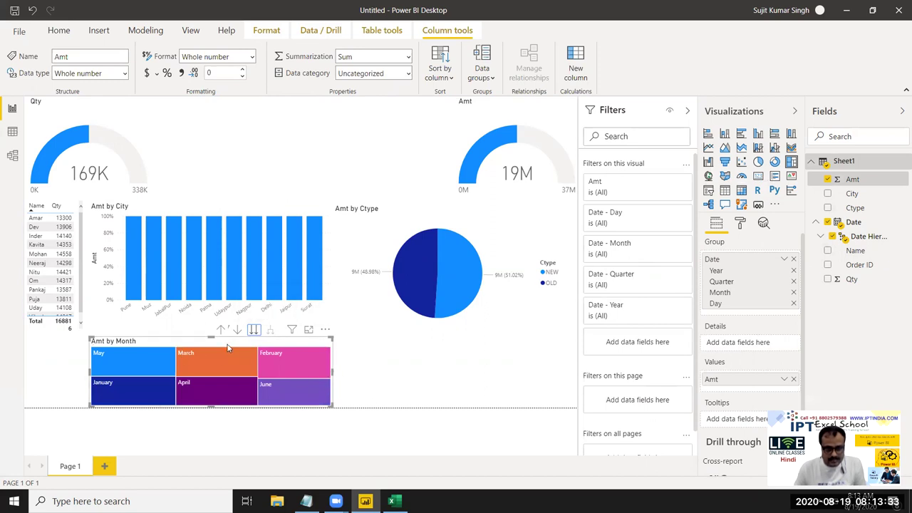
drag(227, 342, 149, 339)
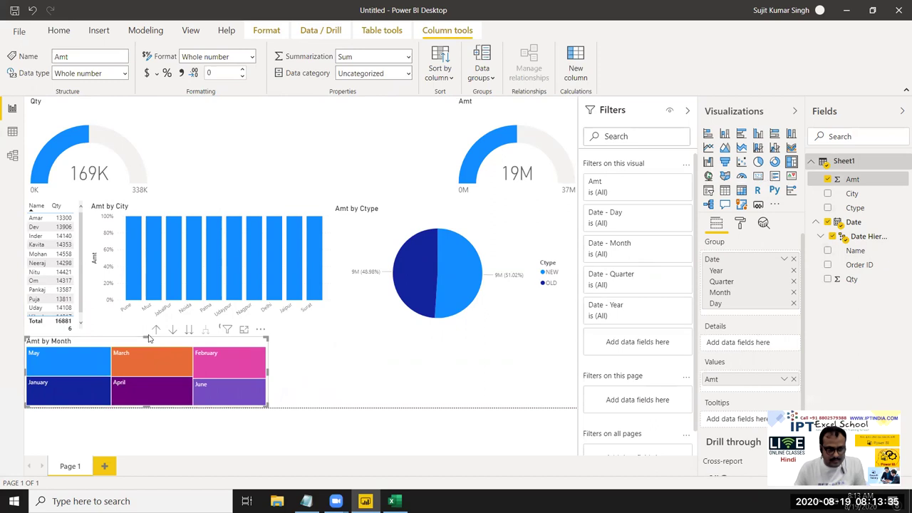
drag(146, 338, 146, 331)
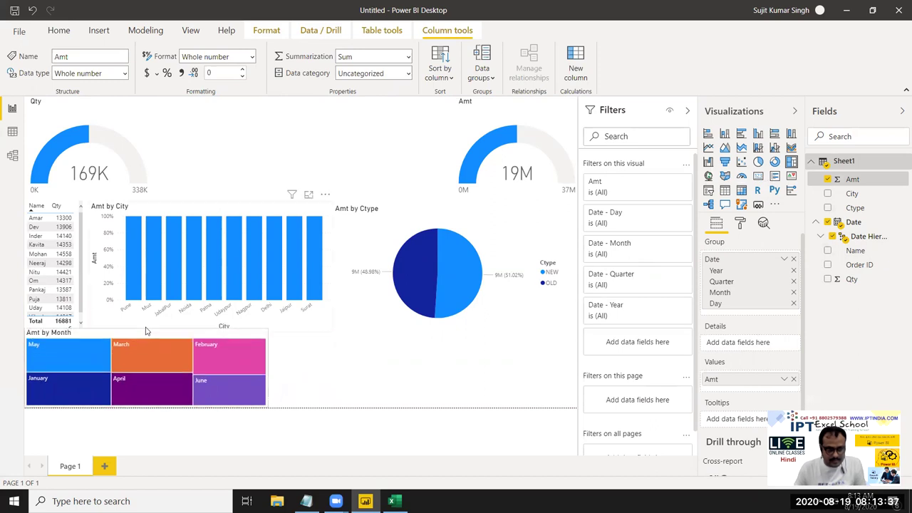
click(350, 356)
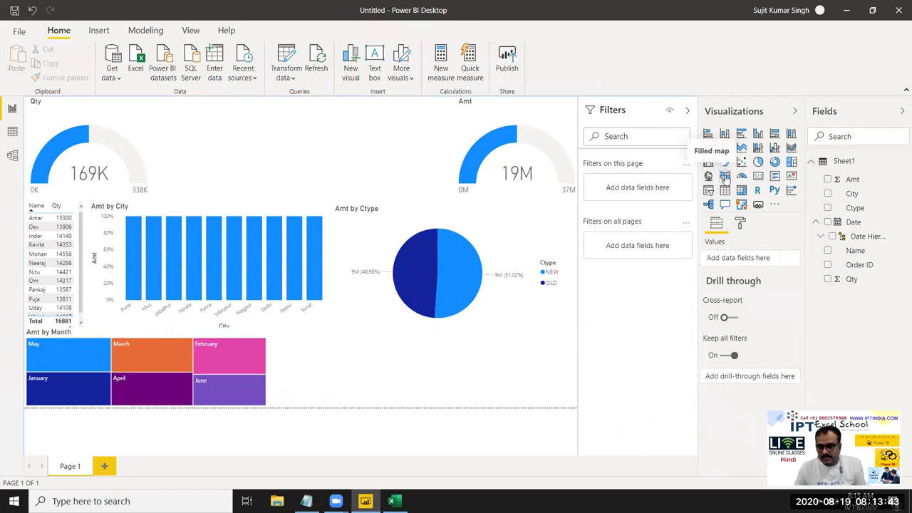
- Add a map visual with City as location and Amt, and enlarge it
click(725, 177)
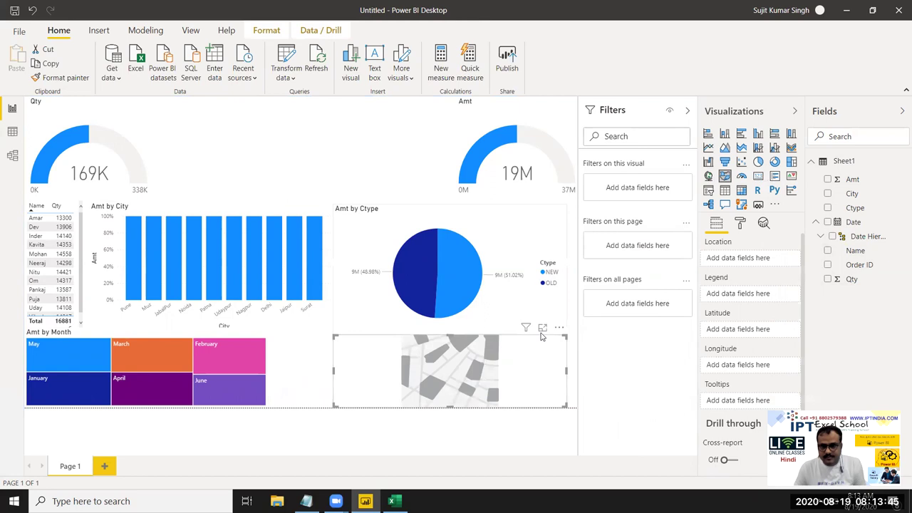
drag(863, 196, 496, 362)
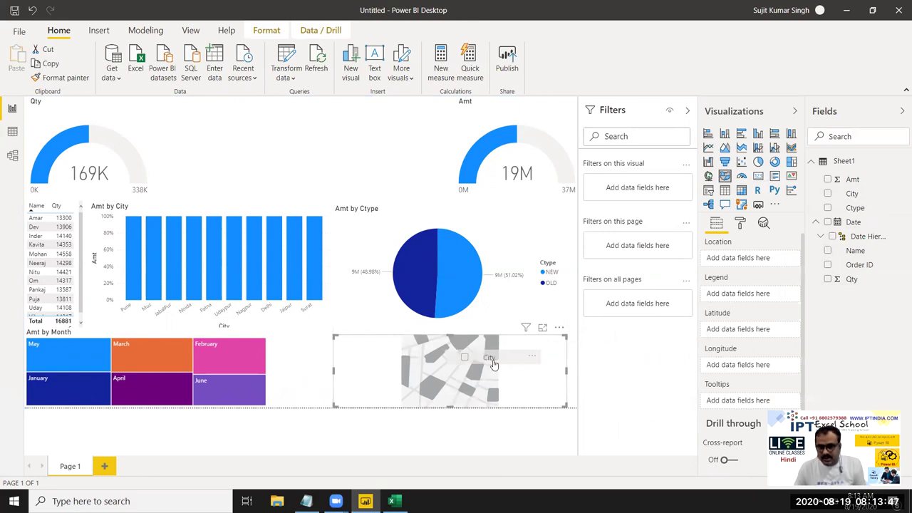
drag(870, 184, 449, 369)
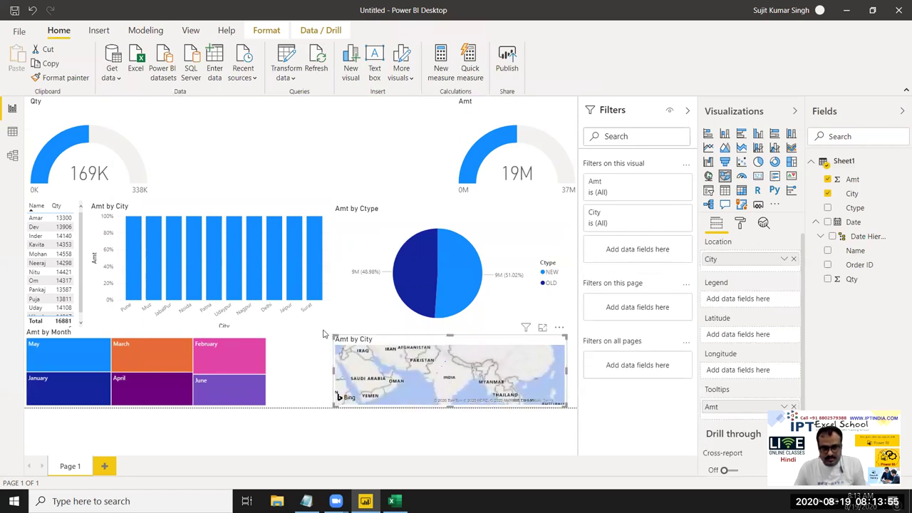
drag(323, 333, 317, 314)
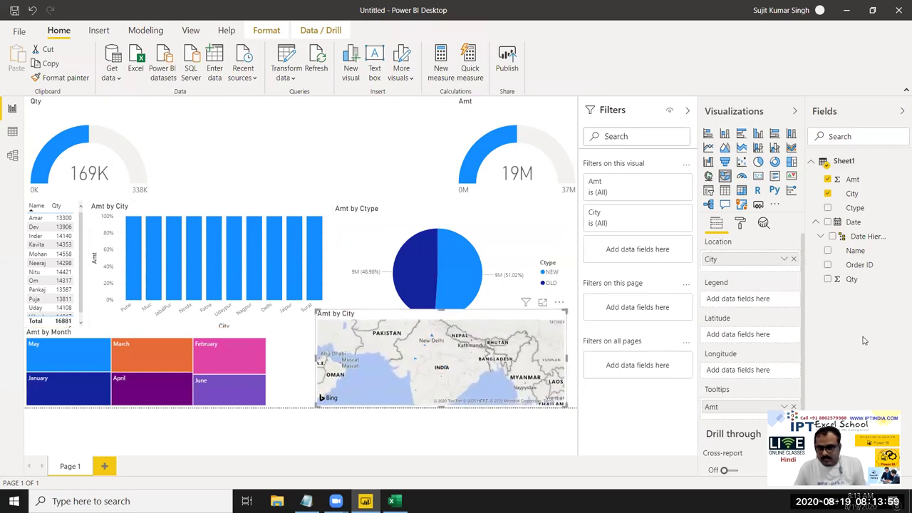
scroll(787, 335, down, 2)
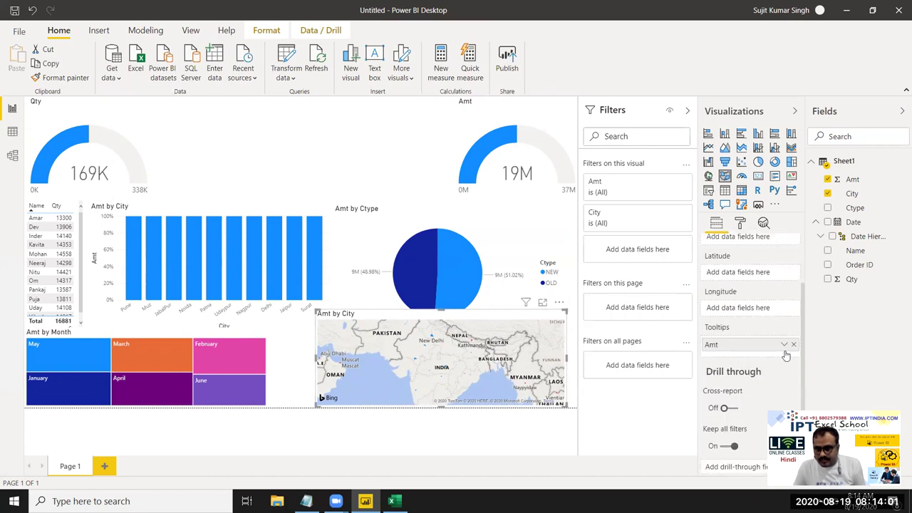
scroll(786, 370, up, 2)
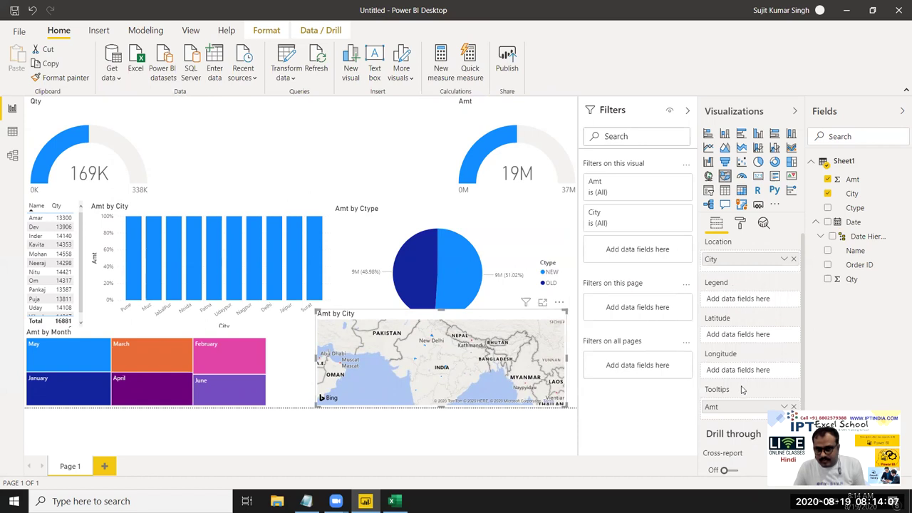
- Put City in the map's legend and make it a bubble map sized by Amt
drag(731, 414, 735, 307)
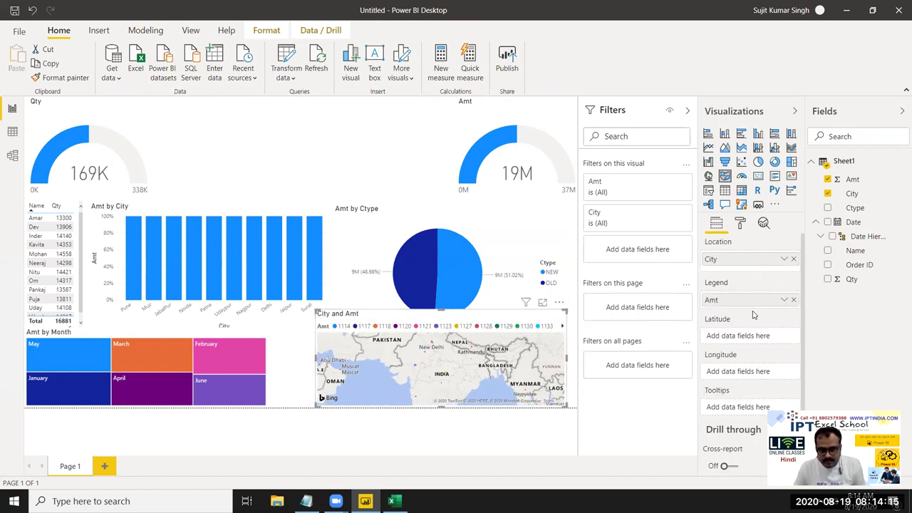
drag(744, 307, 743, 413)
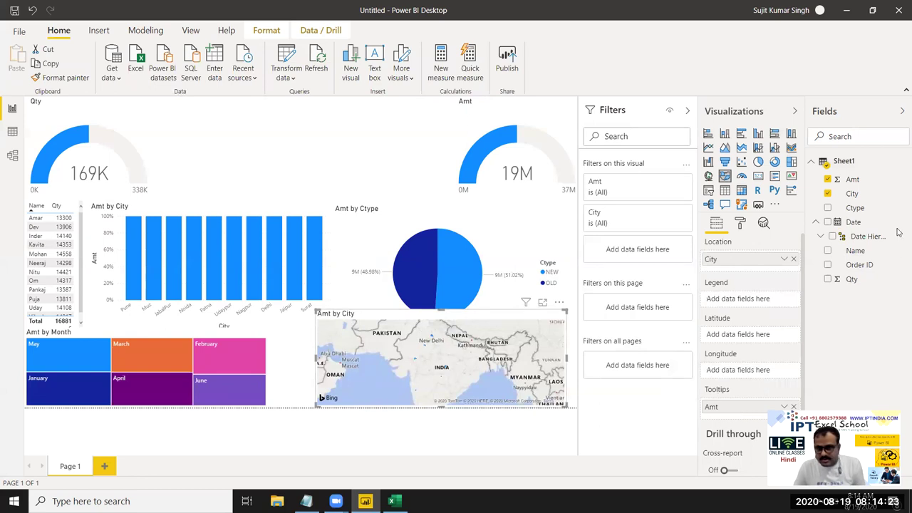
drag(855, 200, 734, 305)
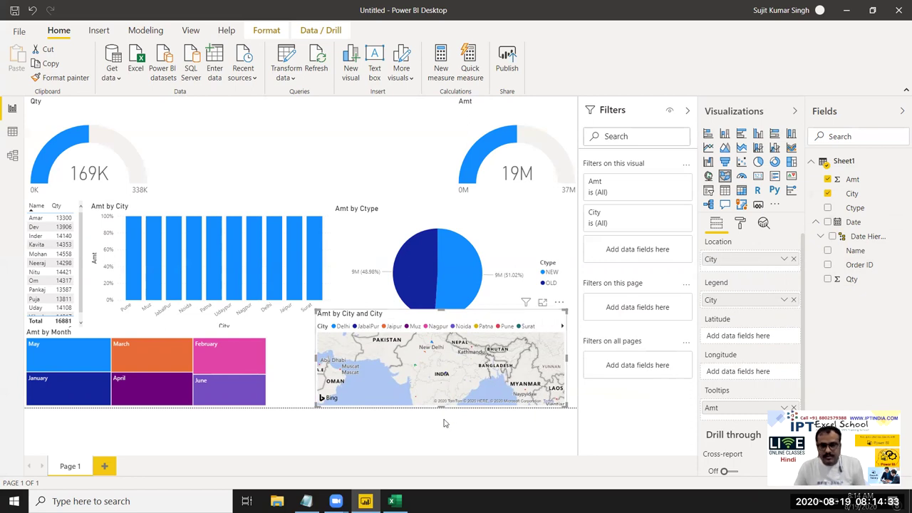
click(709, 177)
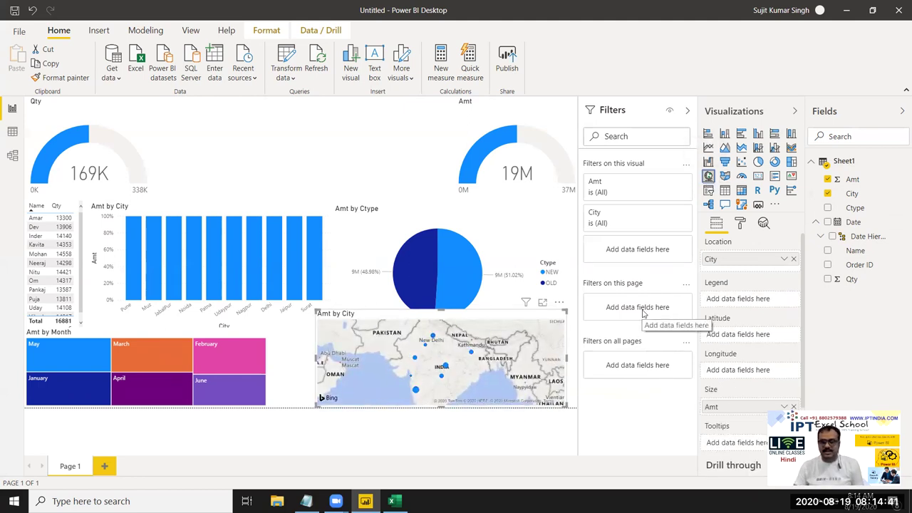
click(216, 163)
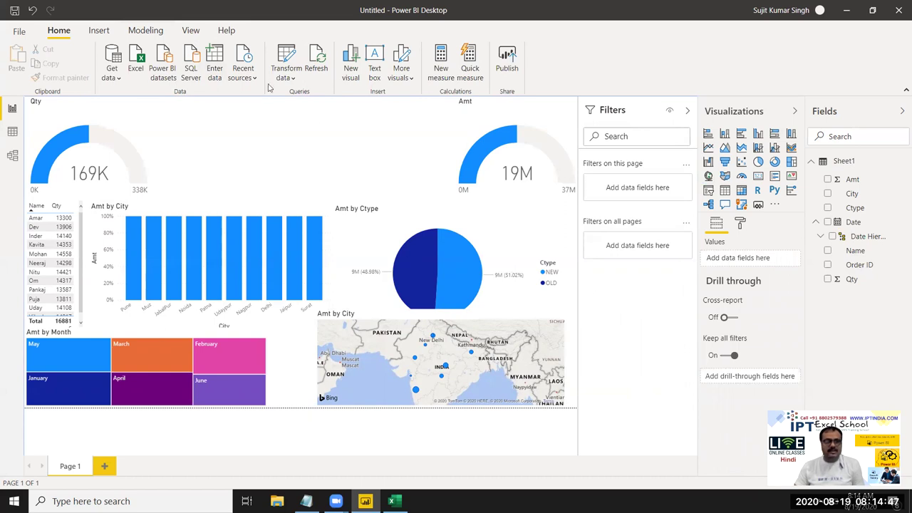
click(99, 32)
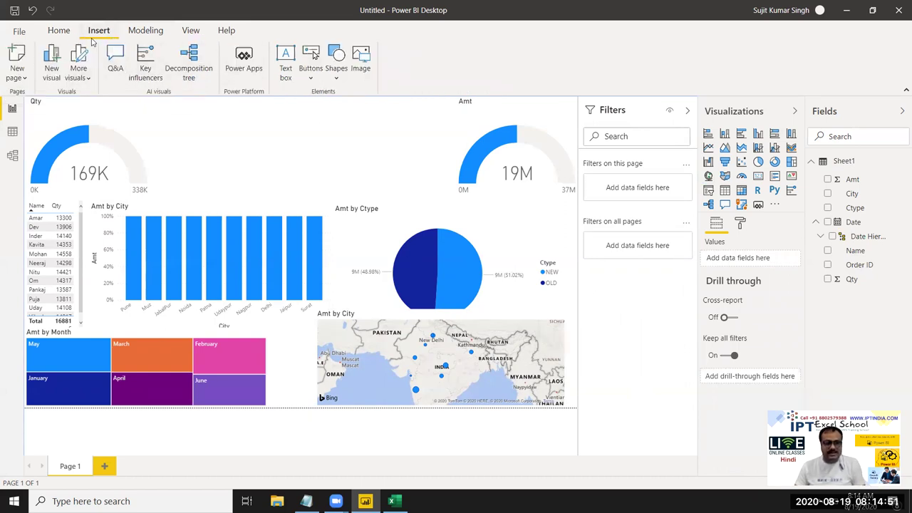
- Insert a text box containing the title 'Monthly Sales Report 2020'
click(286, 55)
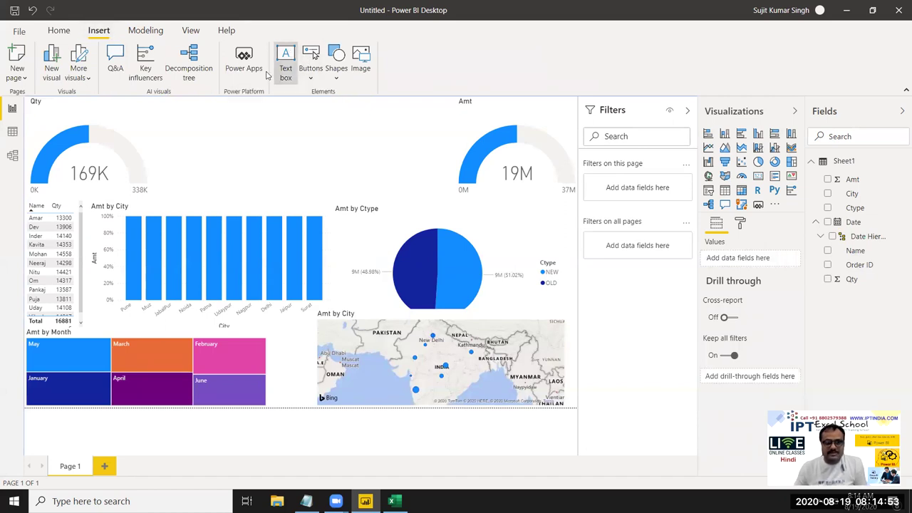
click(192, 117)
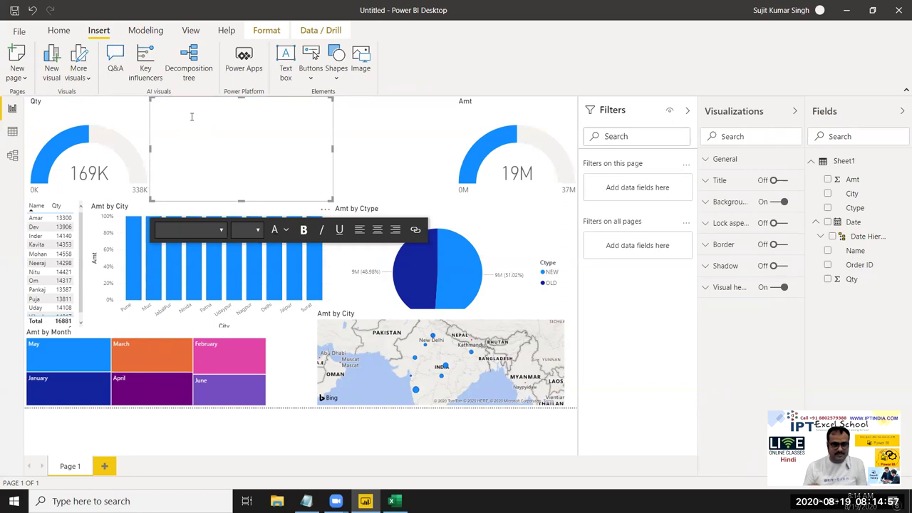
text(D)
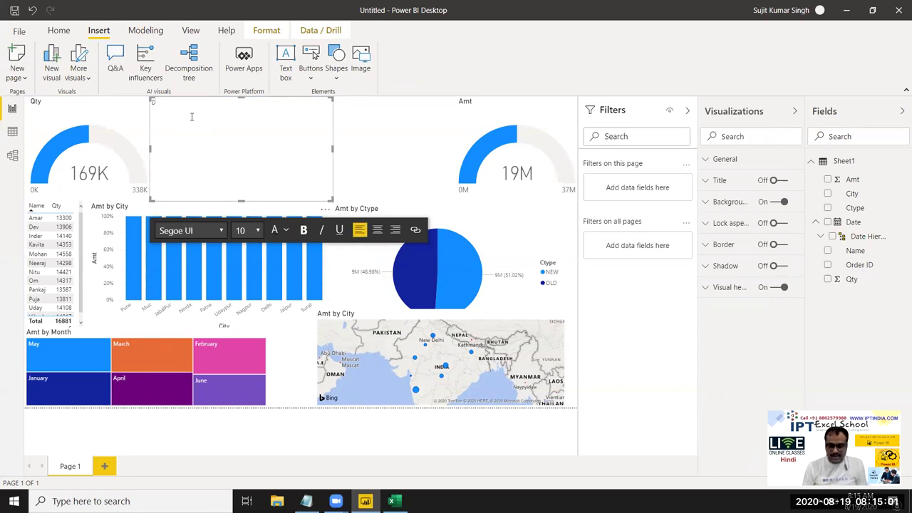
text(onth)
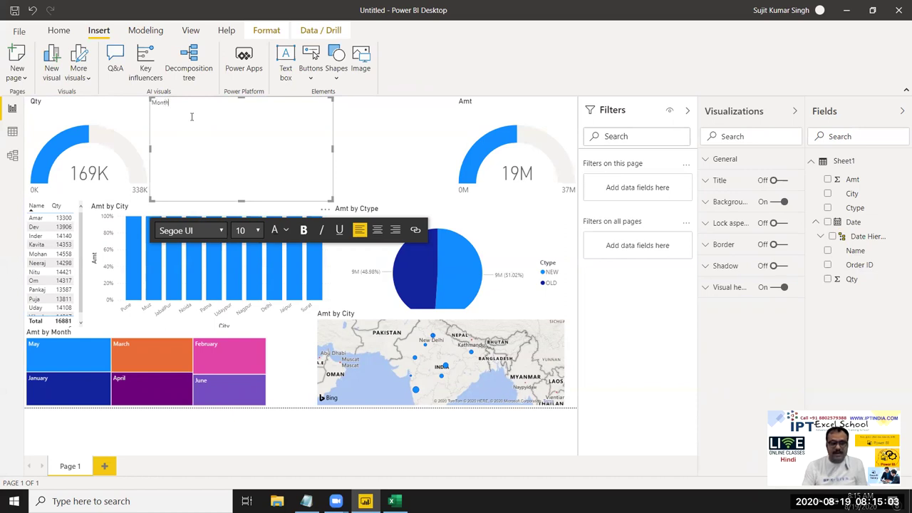
text(ly)
text( Sal)
text(es)
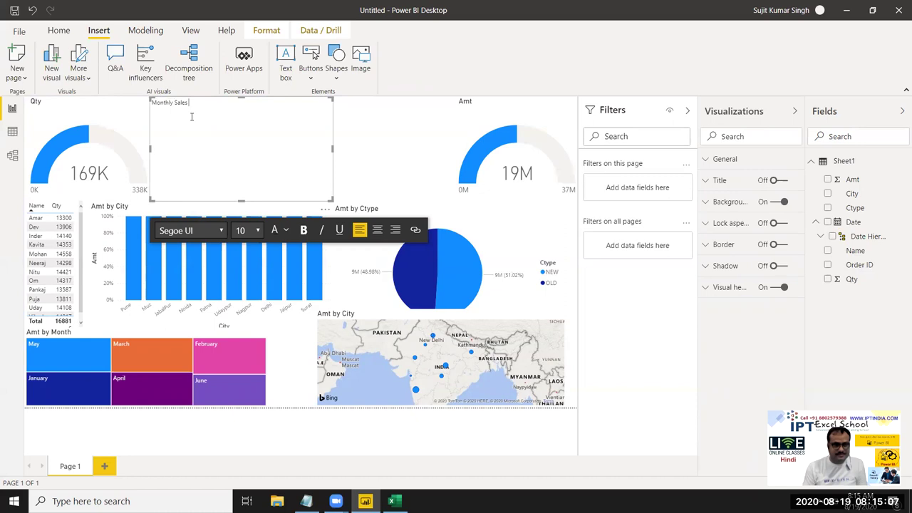
text( Report)
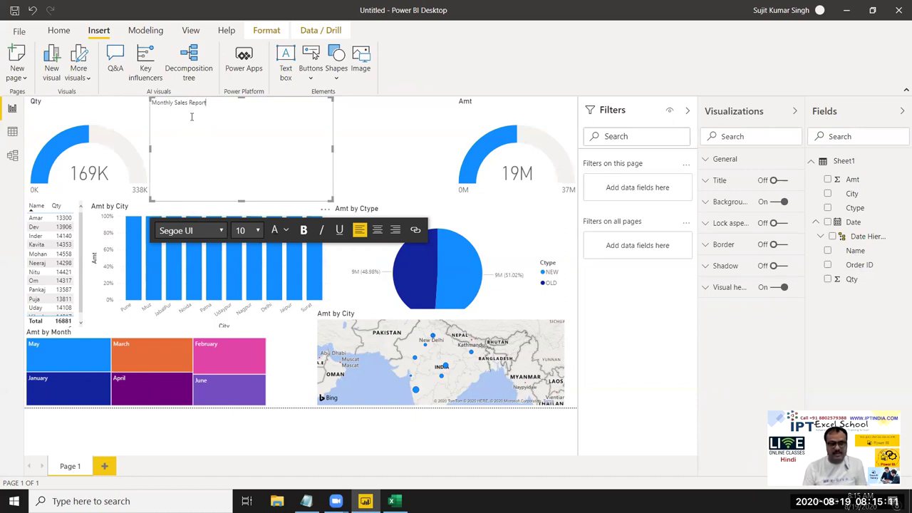
text( 2020)
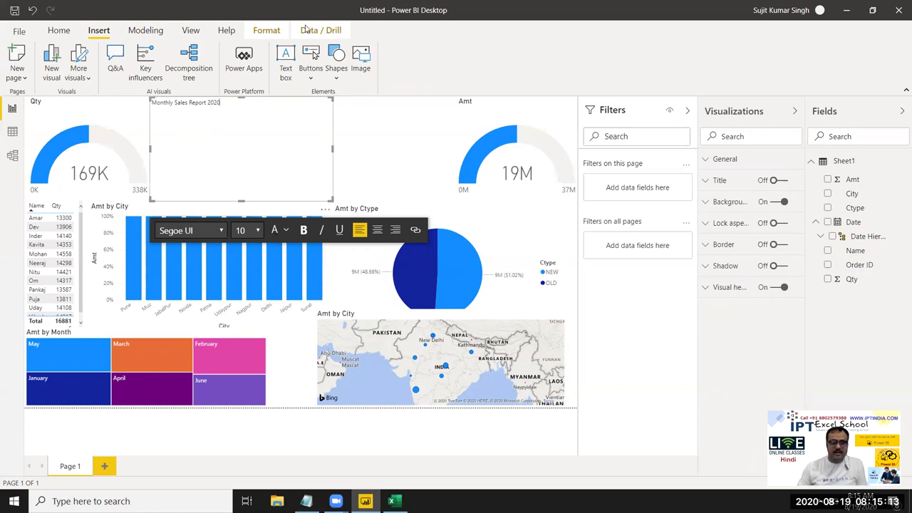
- Set the title to font size 40, widen its box and place it at the top centre
shift+click(150, 99)
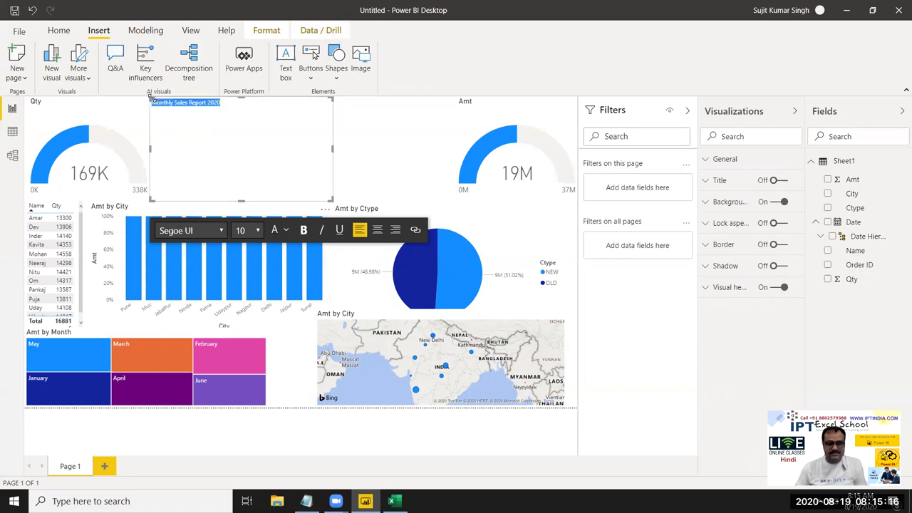
click(257, 232)
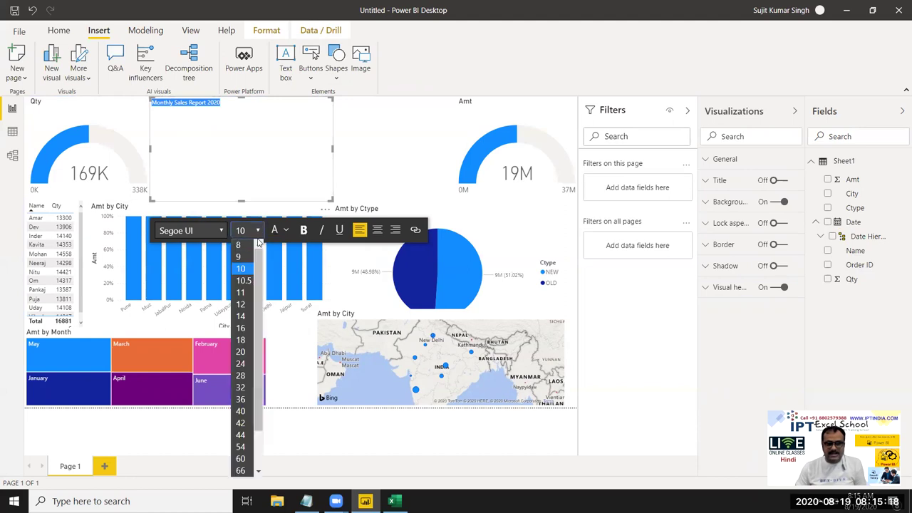
click(240, 411)
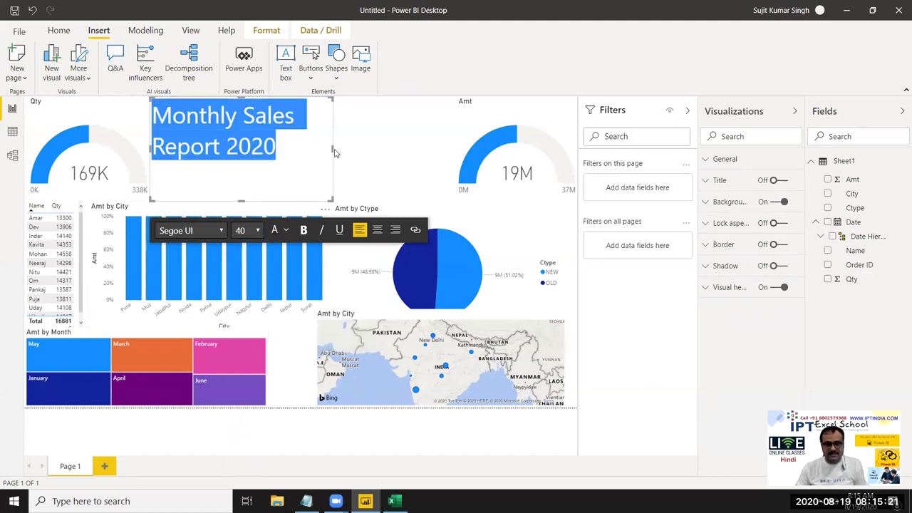
mouse_move(332, 148)
mouse_down()
mouse_move(453, 200)
mouse_move(433, 140)
mouse_up()
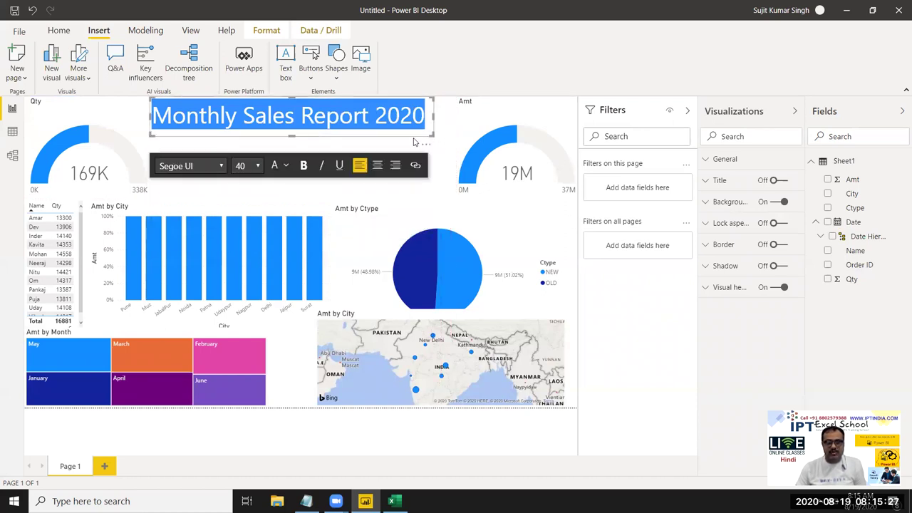
drag(415, 142, 429, 170)
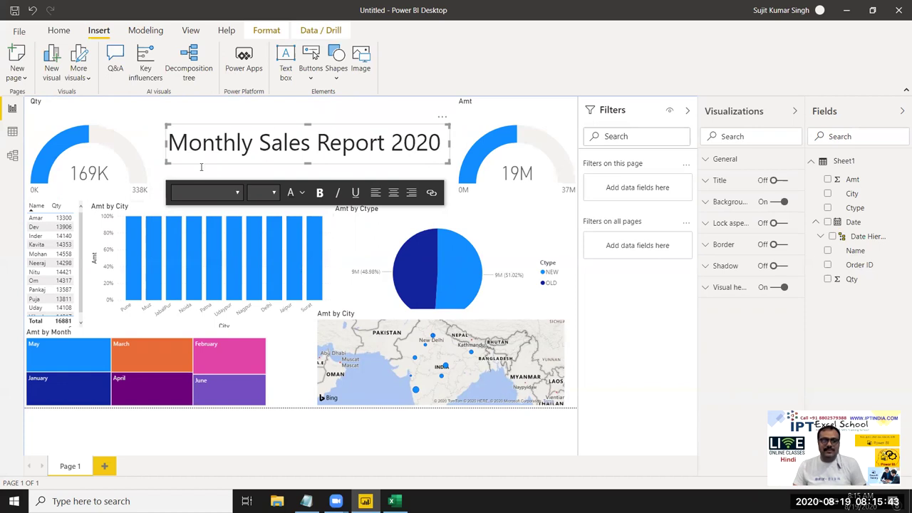
click(145, 116)
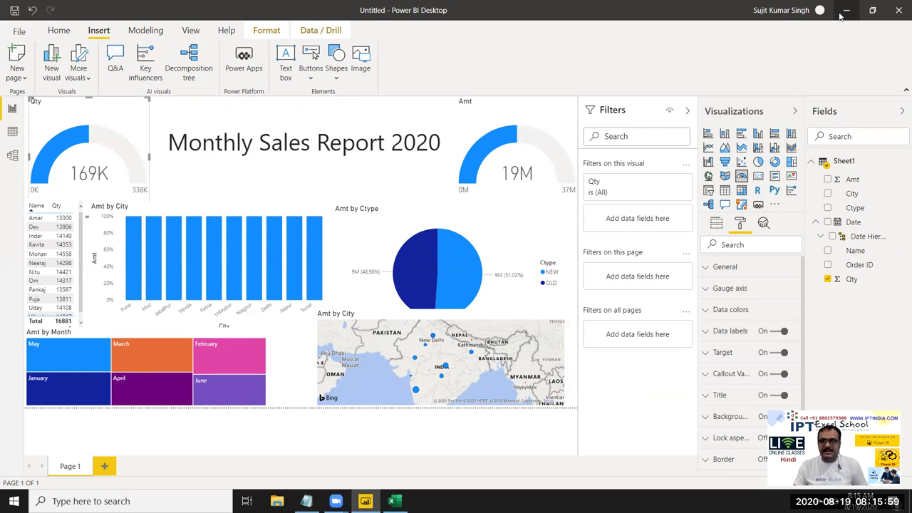
click(846, 10)
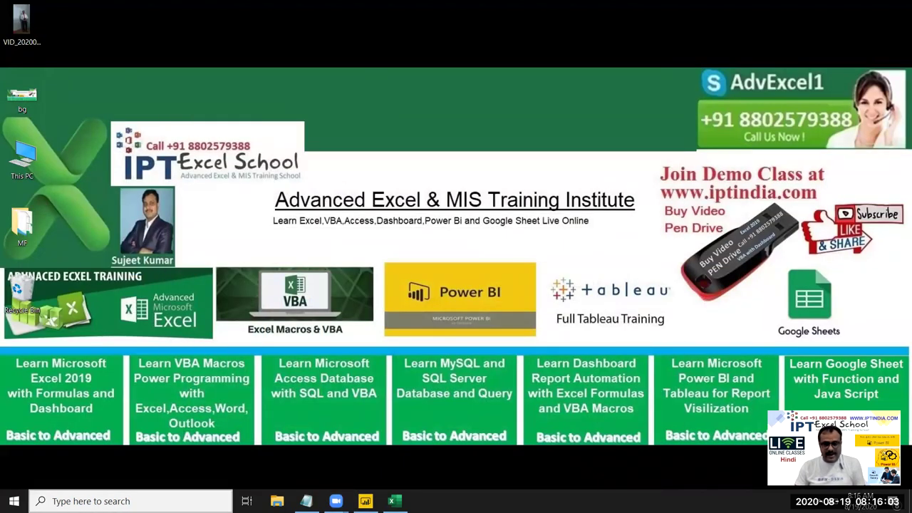
- Launch Google Chrome by searching 'goo' in Windows search, then return to Power BI
click(164, 497)
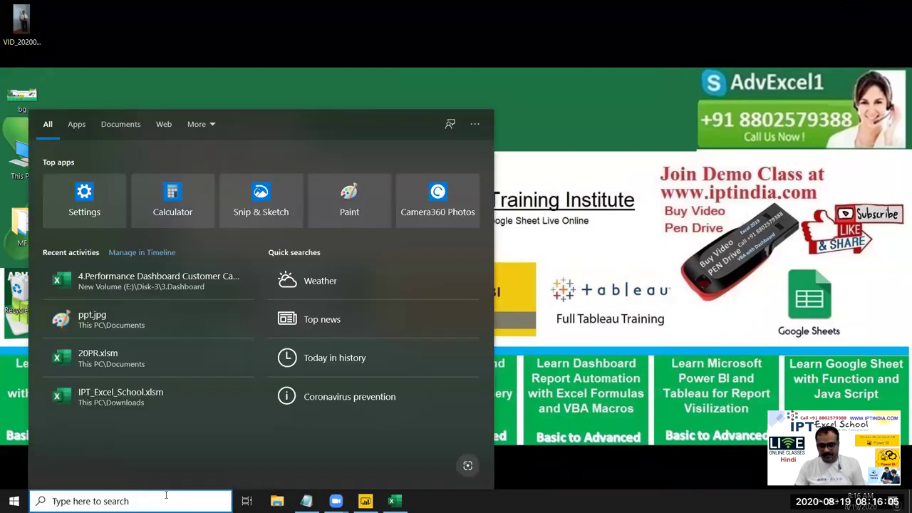
text(b)
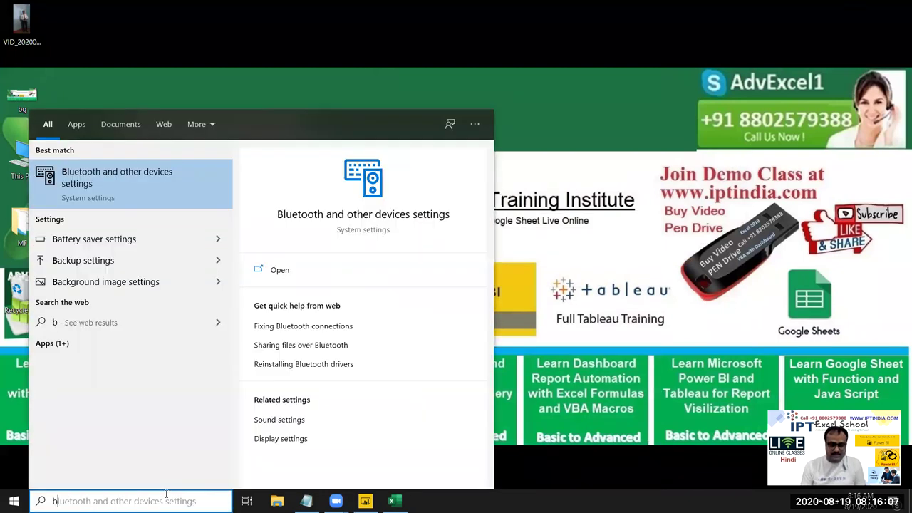
key(BackSpace)
text(goo)
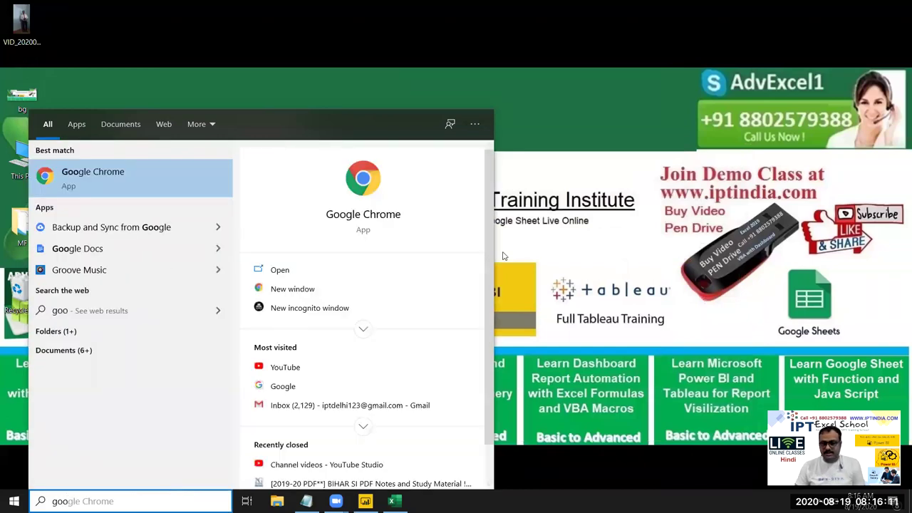
click(381, 215)
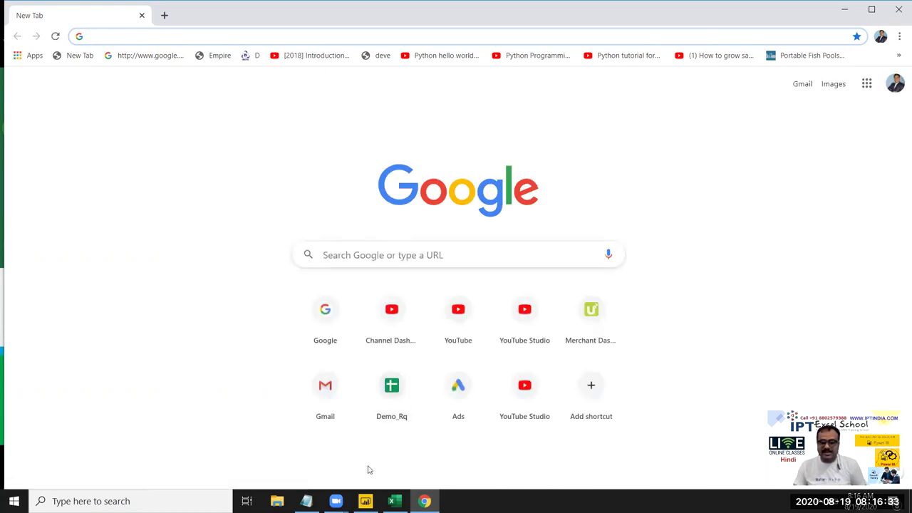
click(364, 501)
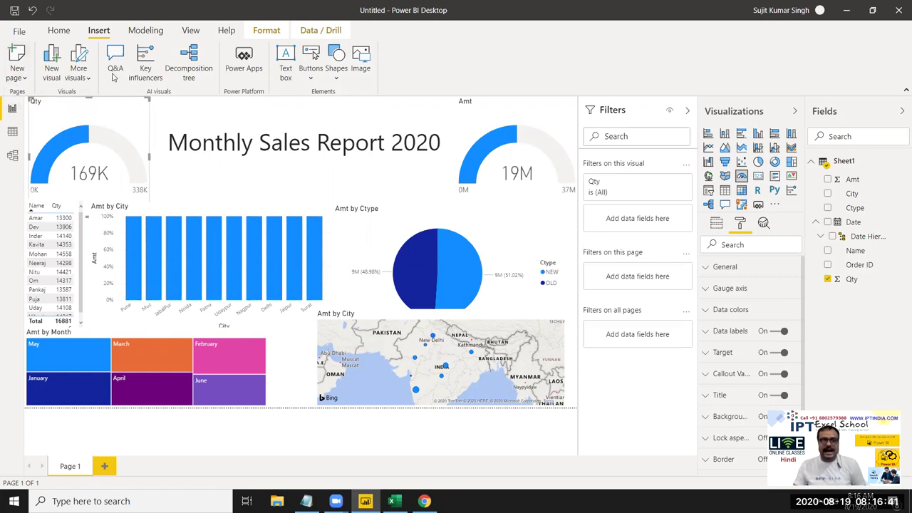
click(20, 32)
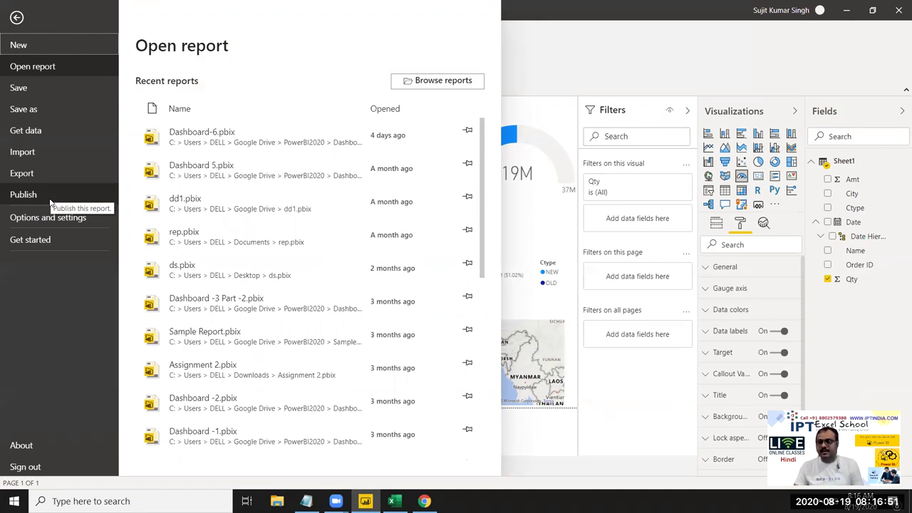
key(Escape)
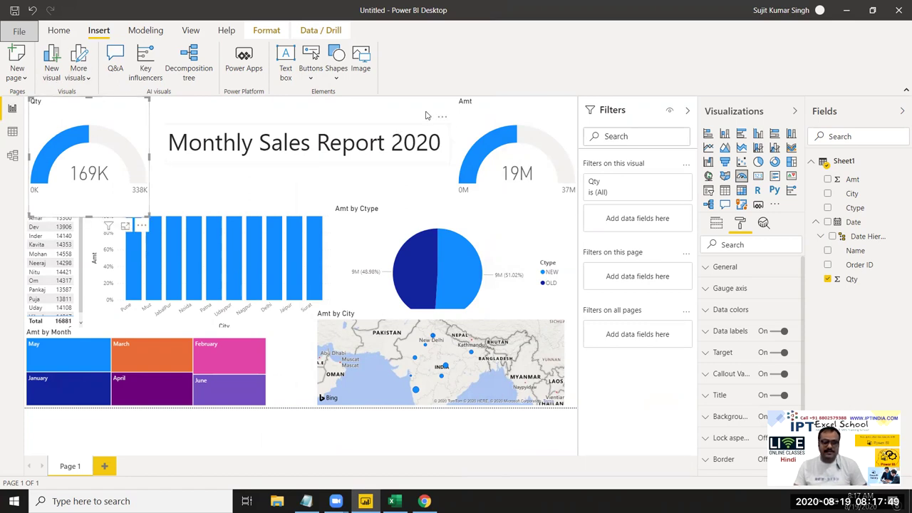
key(Escape)
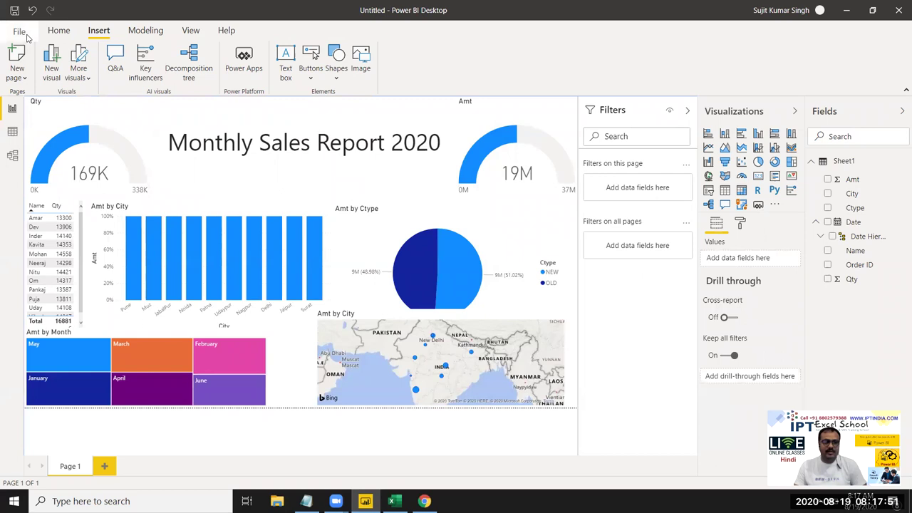
- Choose to publish the report to the Power BI service from the File menu
click(19, 31)
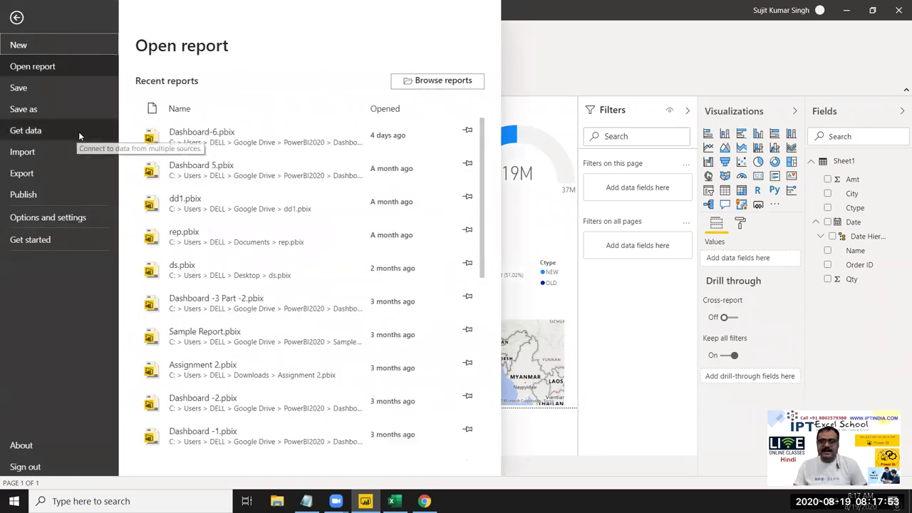
click(85, 199)
click(246, 84)
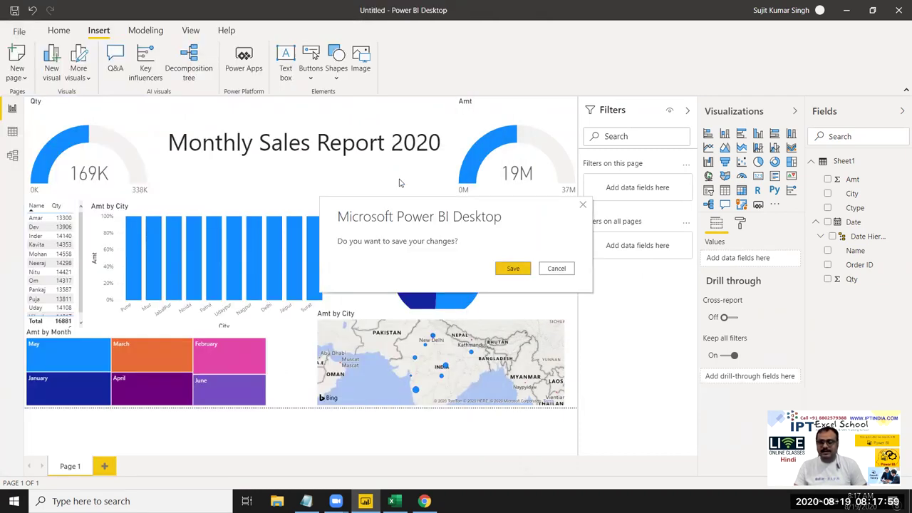
- Save the report as Dashboard-7 and publish it to My workspace
click(513, 270)
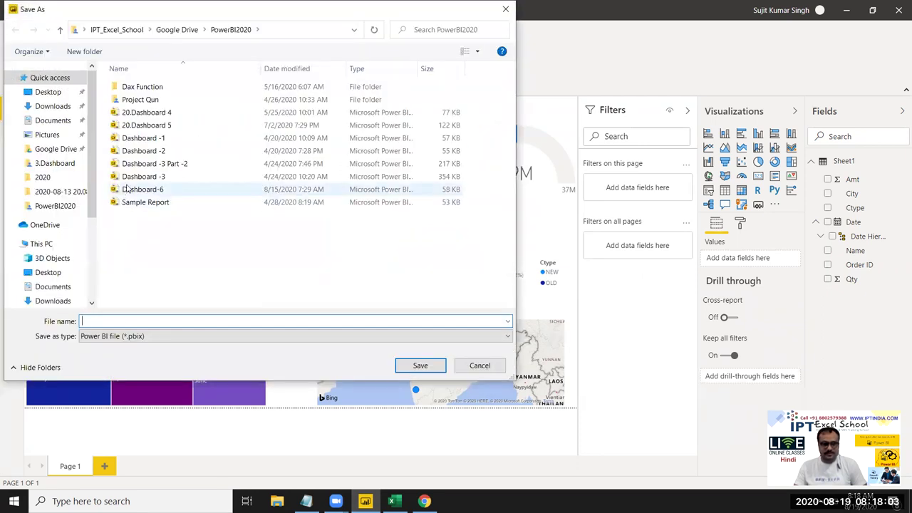
click(126, 189)
click(140, 320)
click(140, 321)
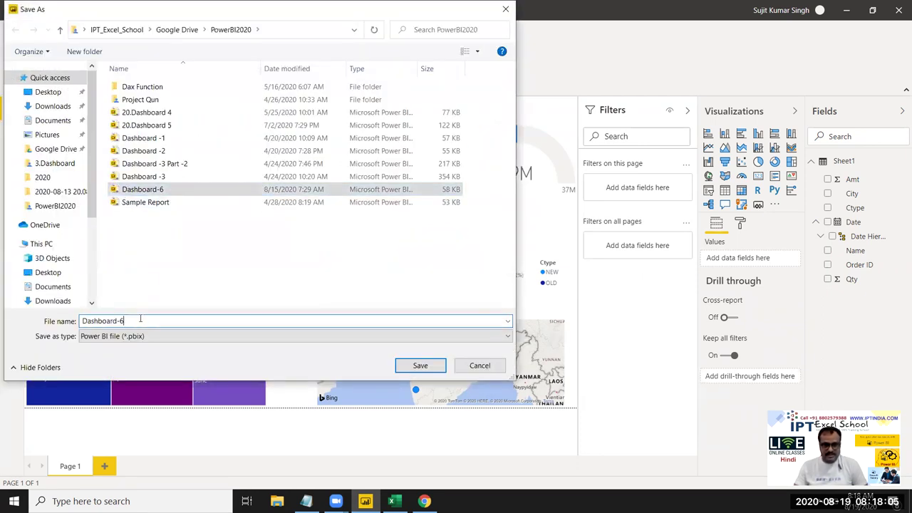
key(BackSpace)
text(7)
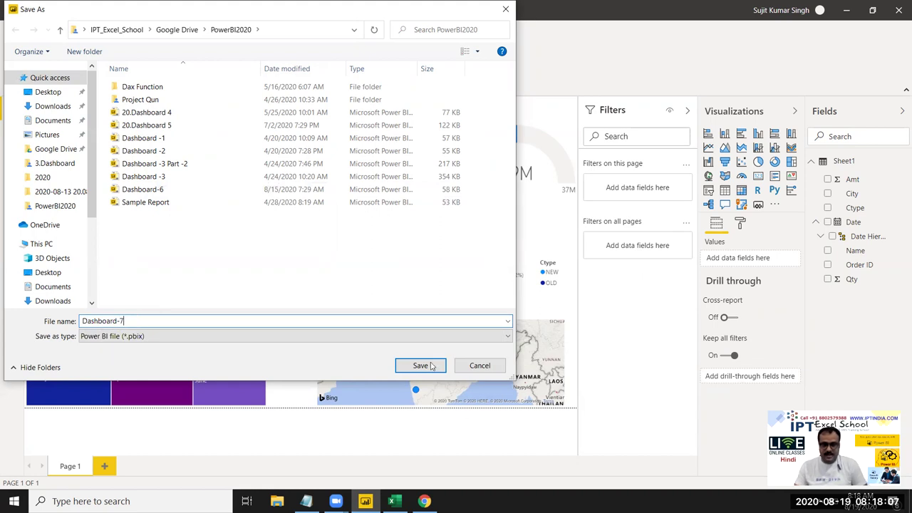
click(431, 365)
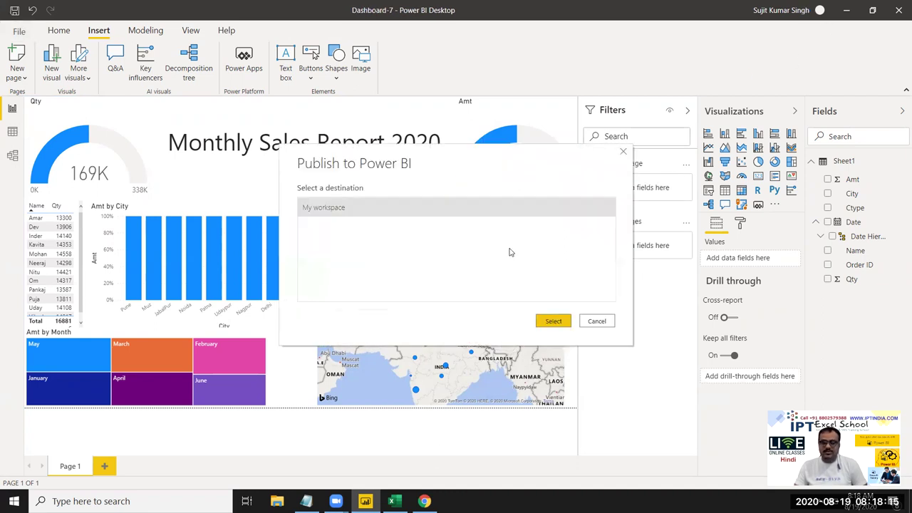
click(553, 322)
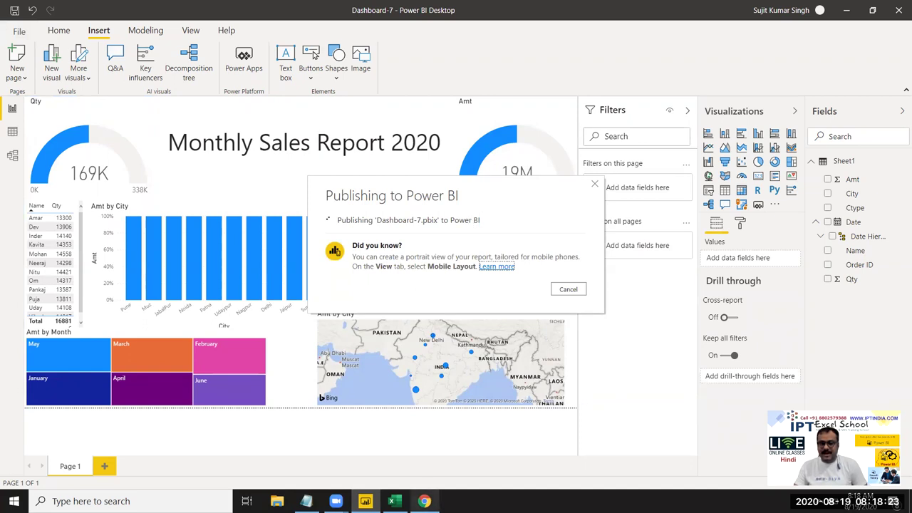
click(424, 501)
- Go to the Power BI website and sign in with the work account's saved password
text(po)
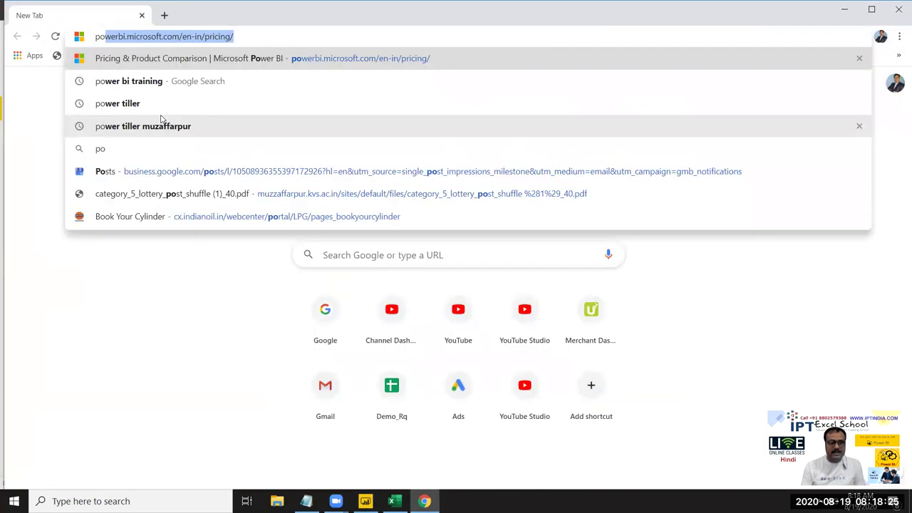
key(Return)
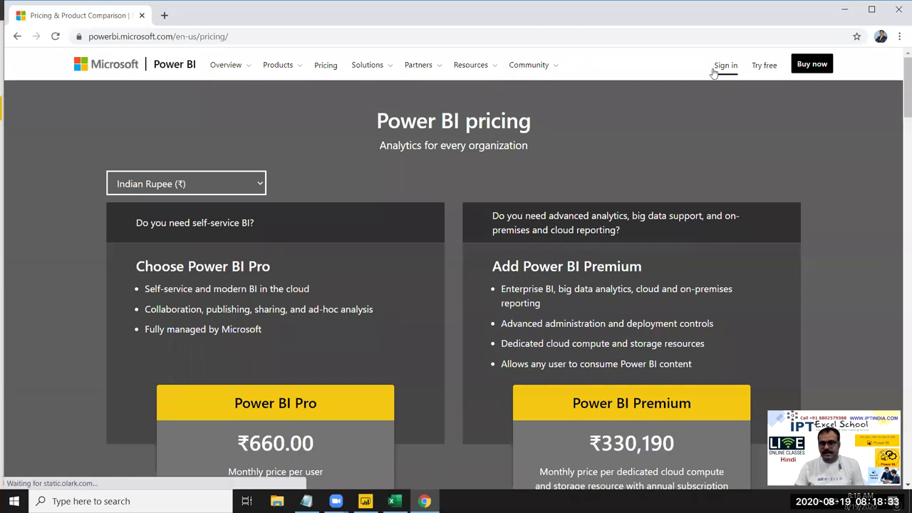
click(721, 67)
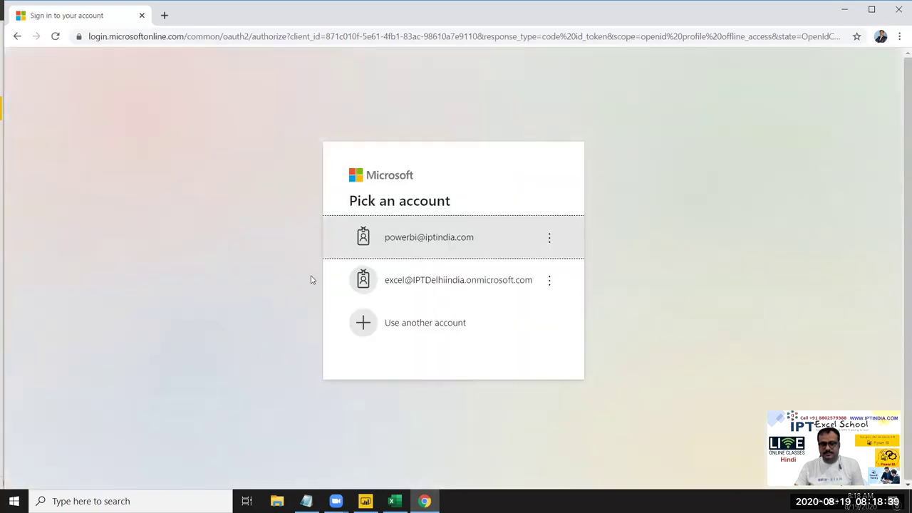
click(442, 249)
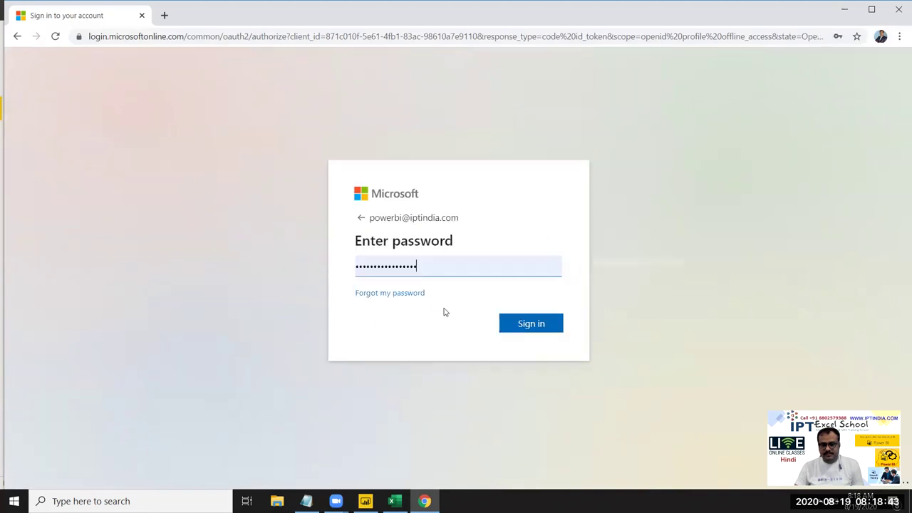
click(521, 326)
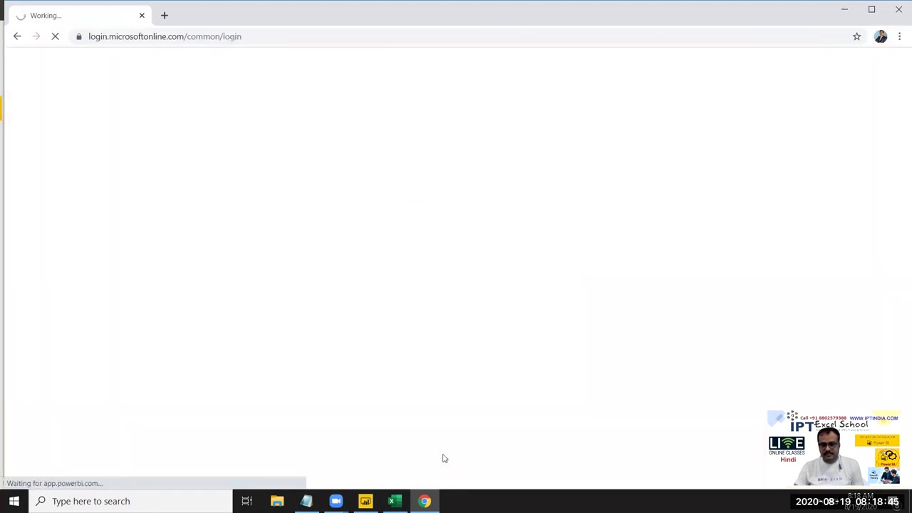
mouse_move(412, 500)
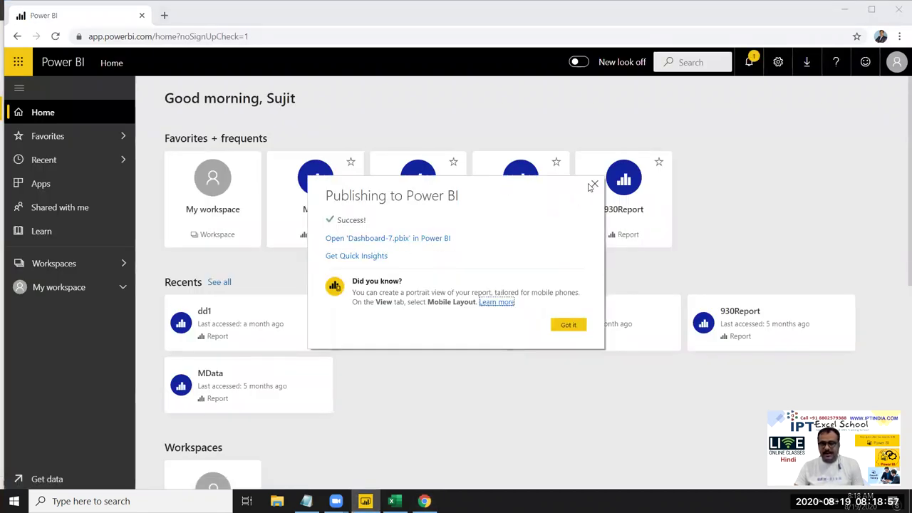
- Dismiss the publish message and open the Dashboard-7 report from My workspace's Reports list
click(593, 187)
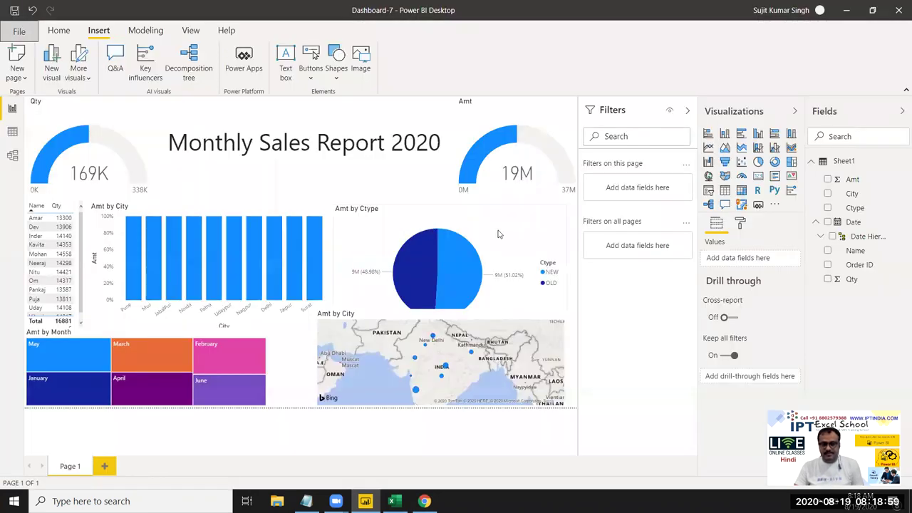
key(alt+Tab)
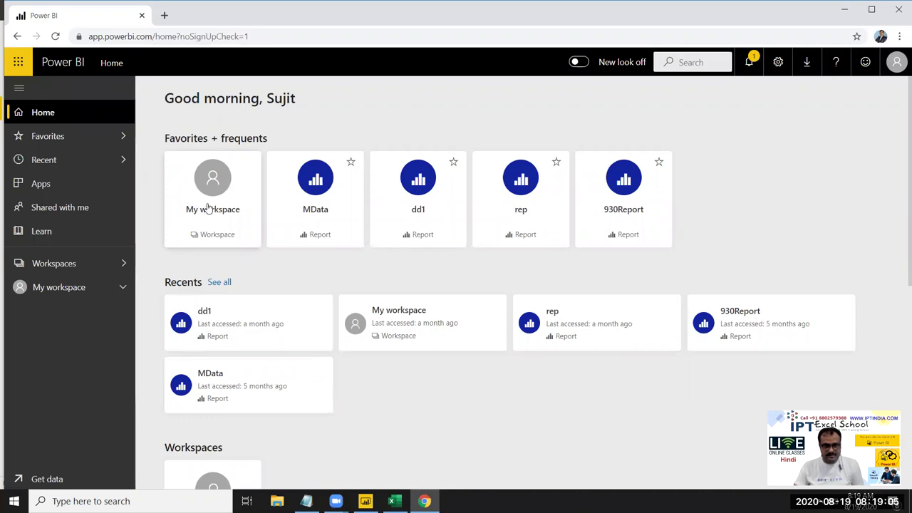
click(205, 209)
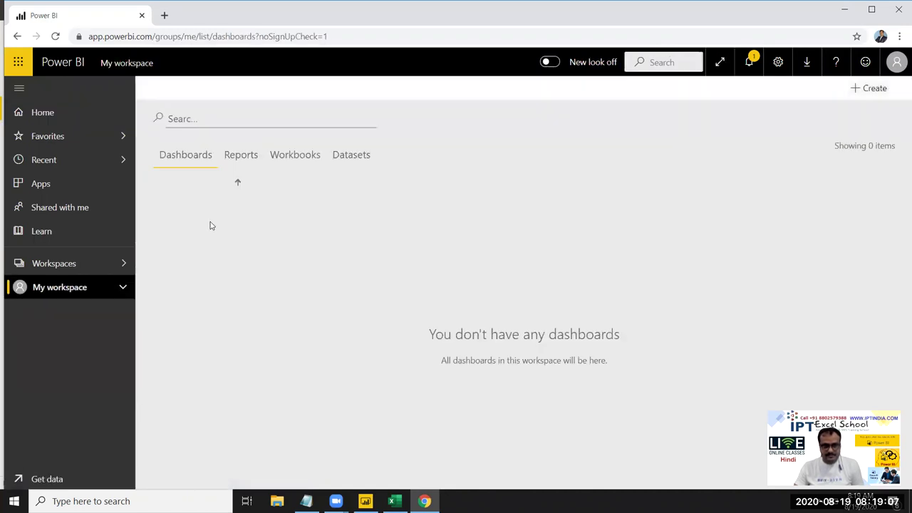
click(250, 159)
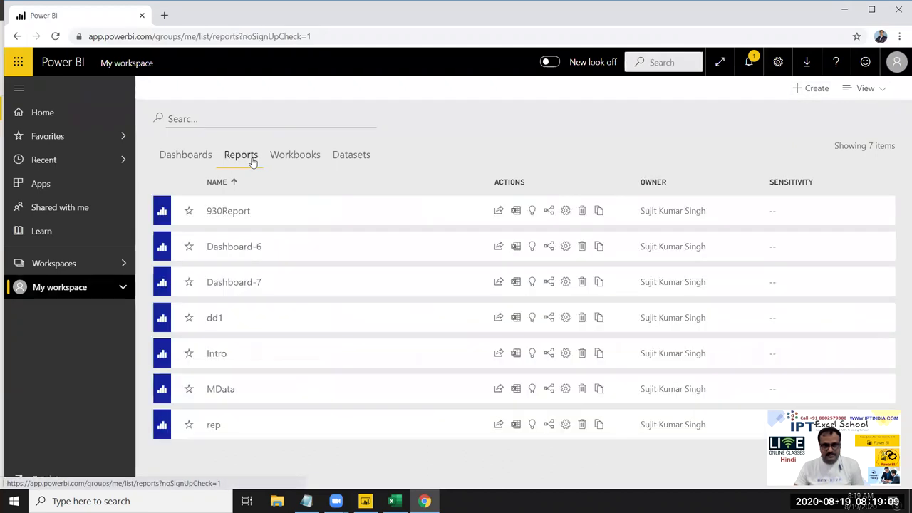
click(273, 291)
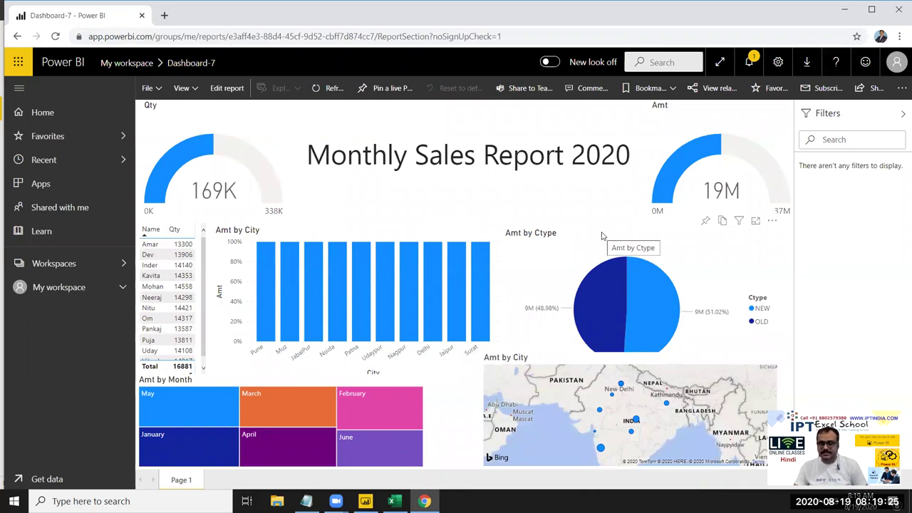
- Try File > Publish to web, dismiss the embed code message, and scroll the report
click(158, 90)
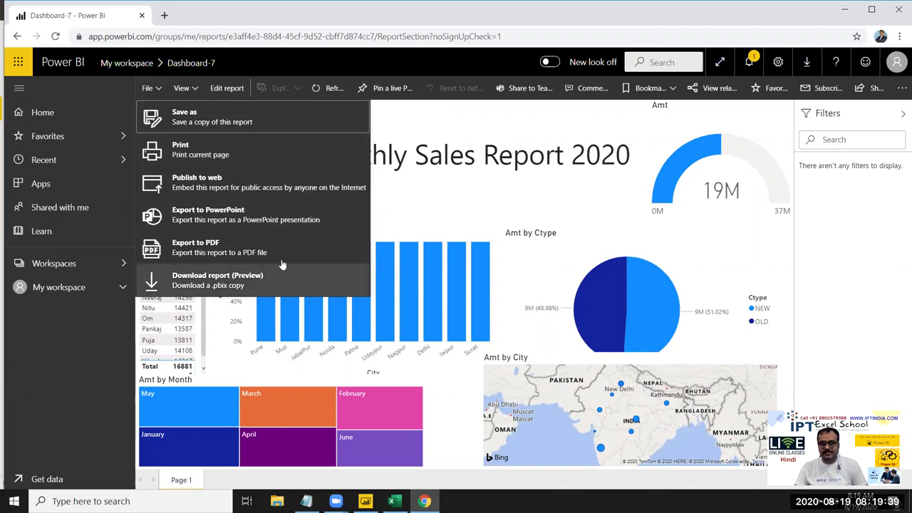
click(274, 188)
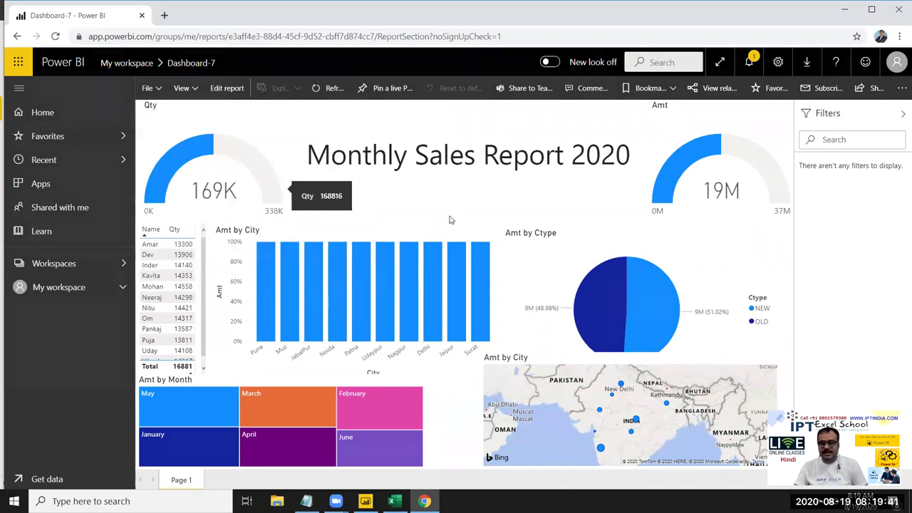
click(641, 295)
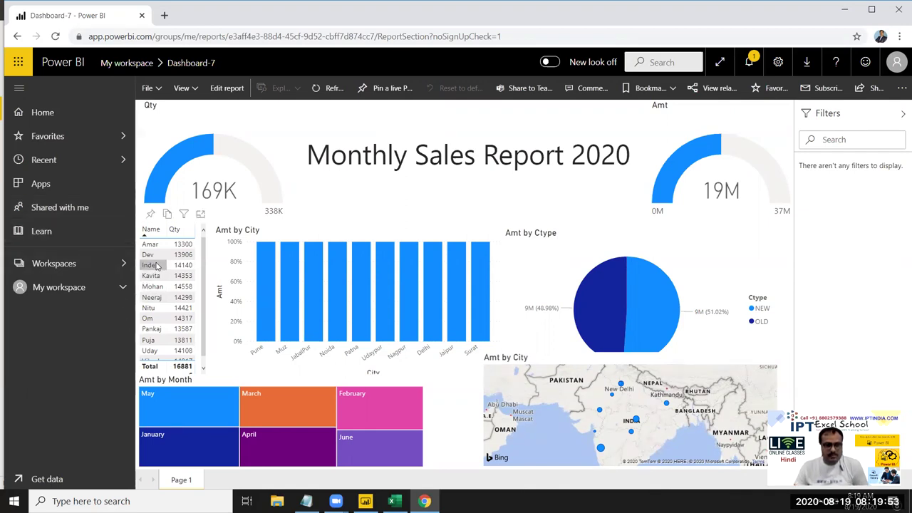
scroll(202, 360, down, 1)
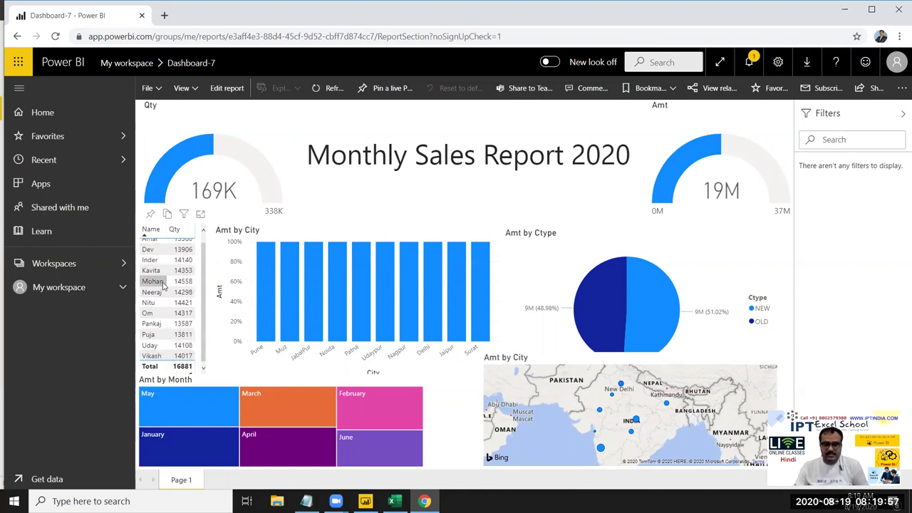
scroll(155, 285, up, 1)
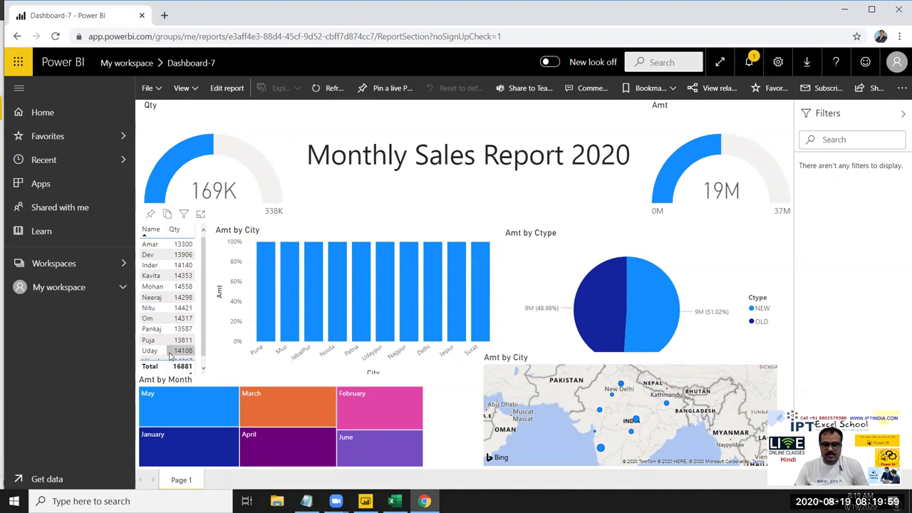
click(156, 91)
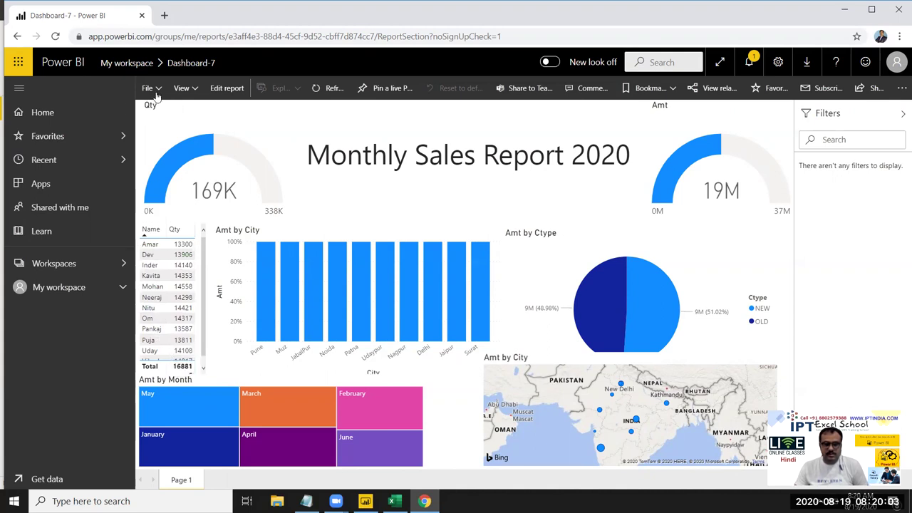
click(74, 418)
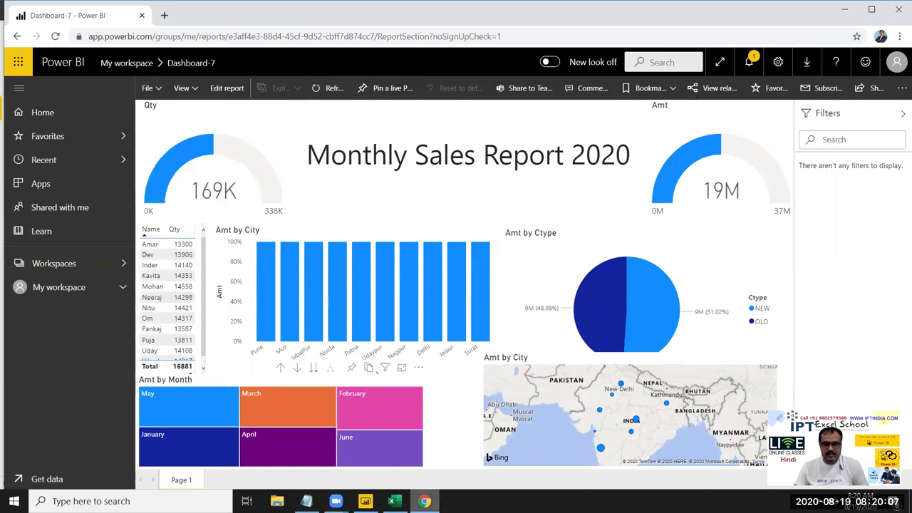
mouse_move(364, 501)
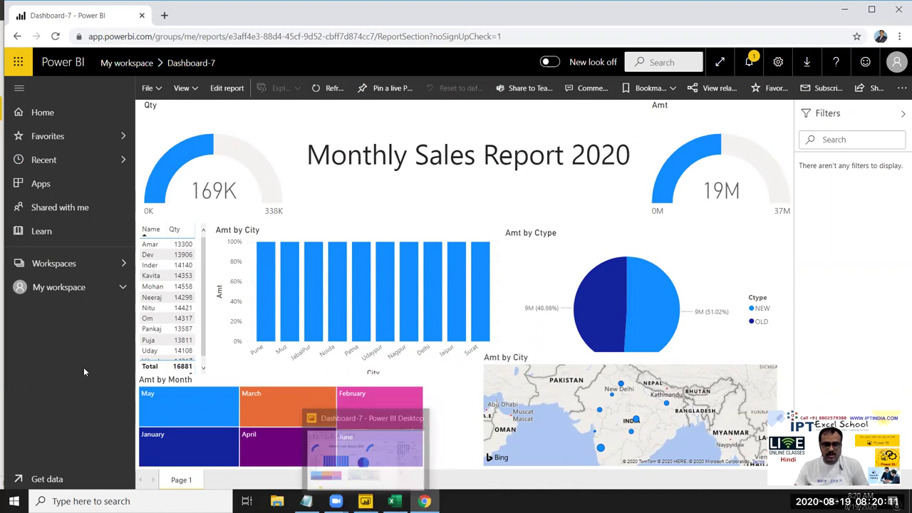
- Cross-filter the Desktop report to the Patna bar in Amt by City, then minimize it
click(365, 501)
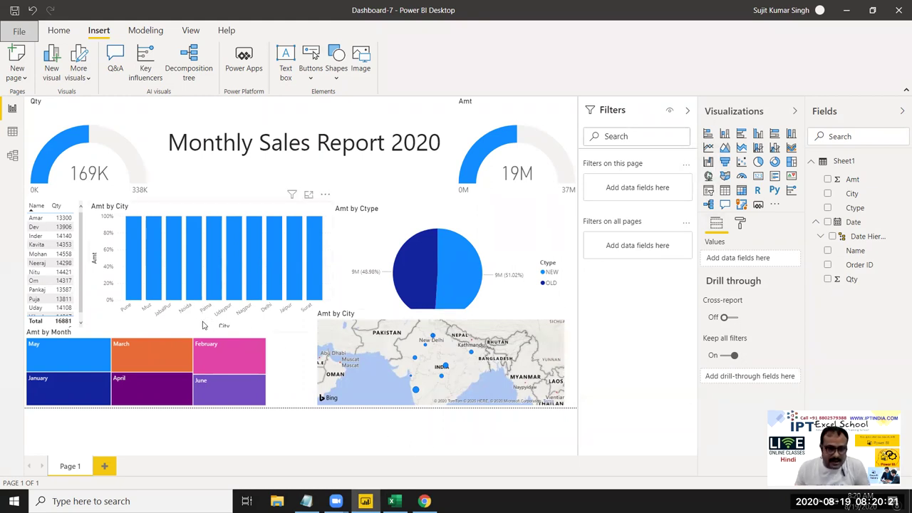
mouse_move(219, 278)
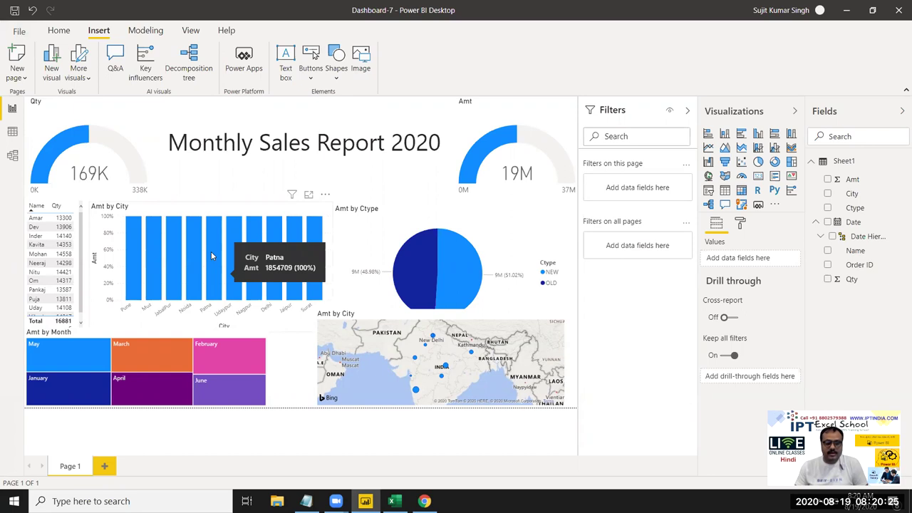
click(211, 252)
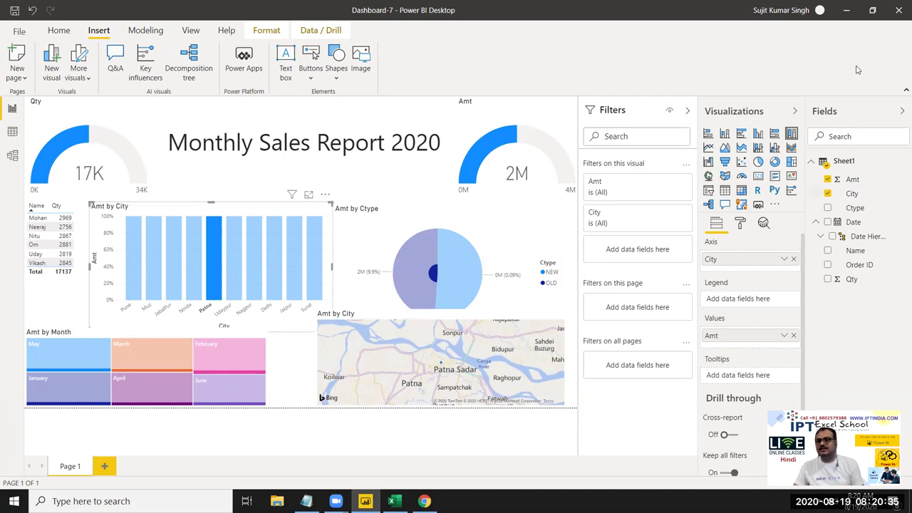
click(832, 12)
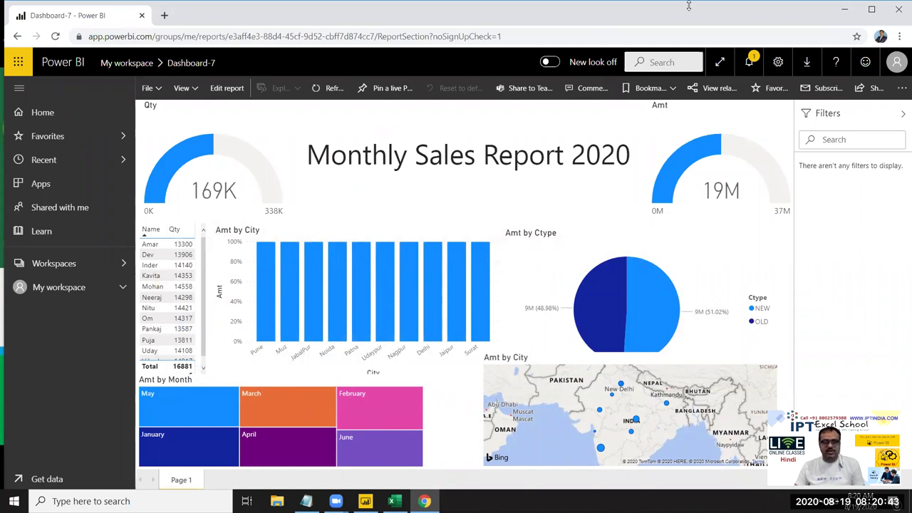
- Load the Power BI pricing page in a new tab and scroll it
click(164, 15)
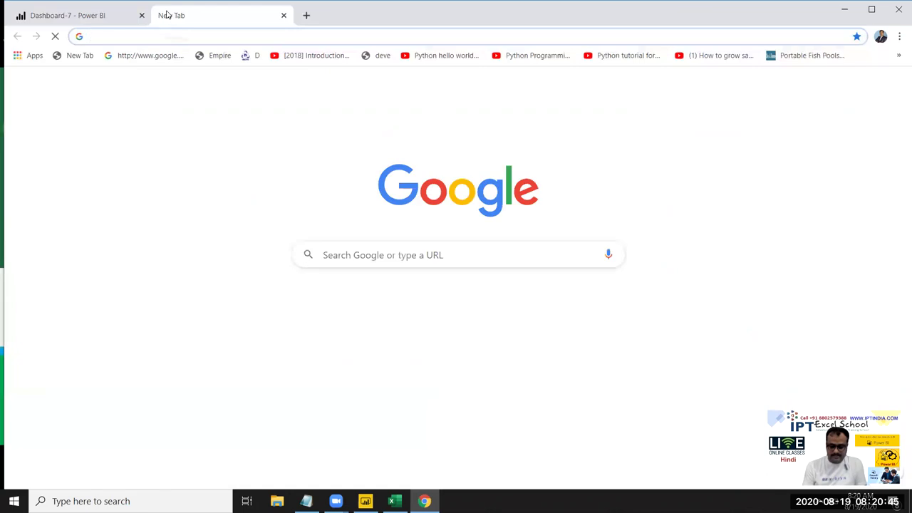
text(pi)
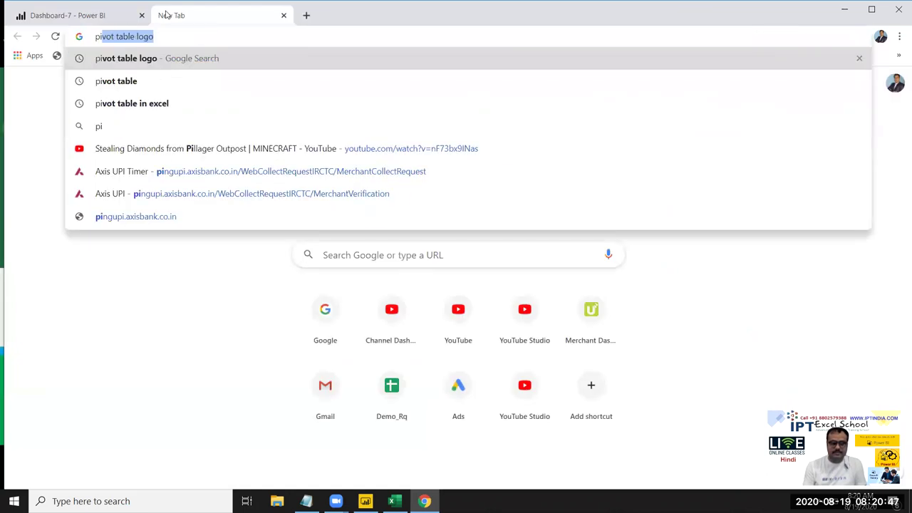
key(BackSpace)
key(BackSpace)
text(o)
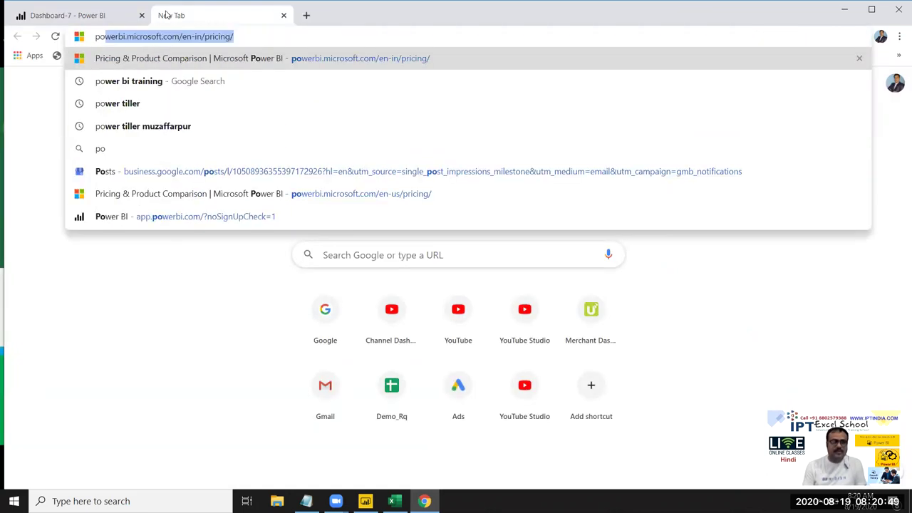
key(Return)
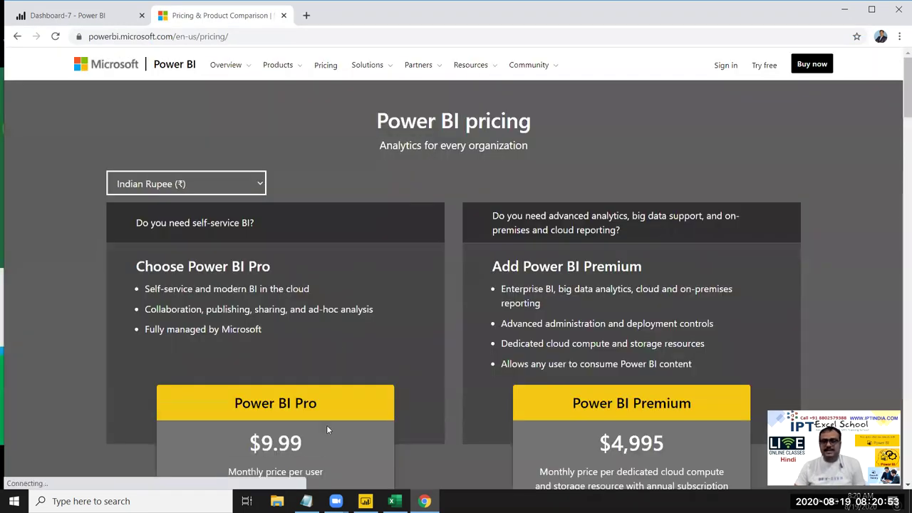
scroll(303, 421, down, 2)
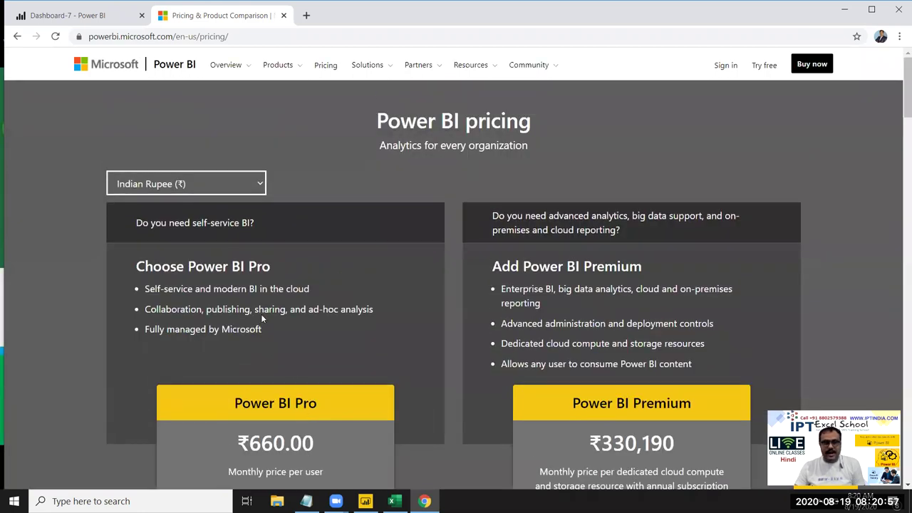
- Go to Google and search for 'power bi download' via the suggestion list
click(184, 36)
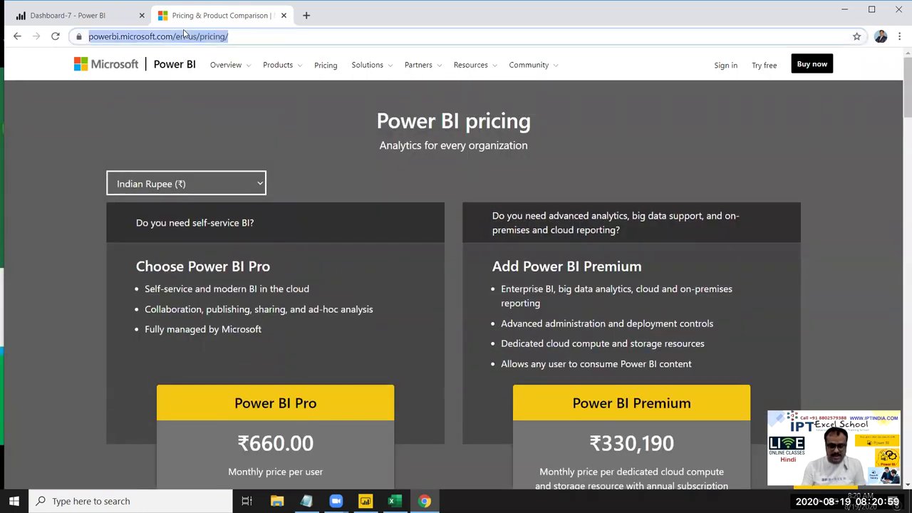
text(goo)
key(Return)
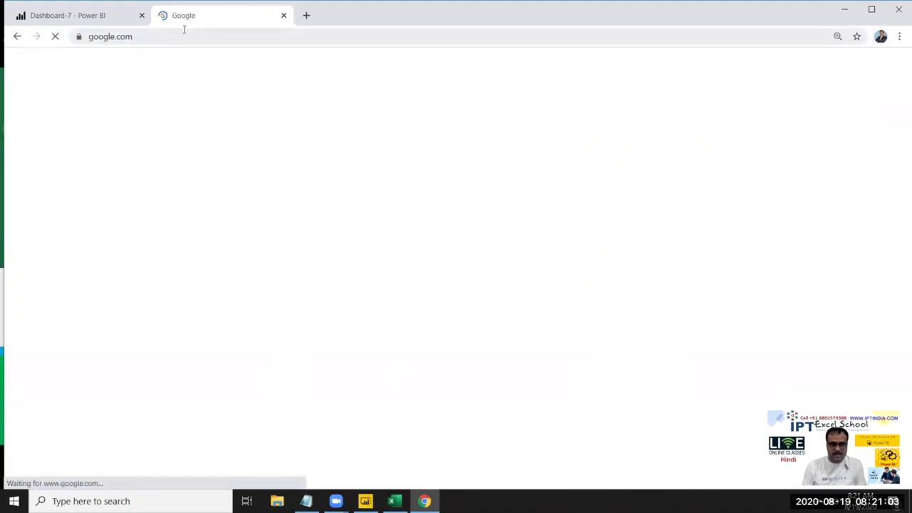
text(p)
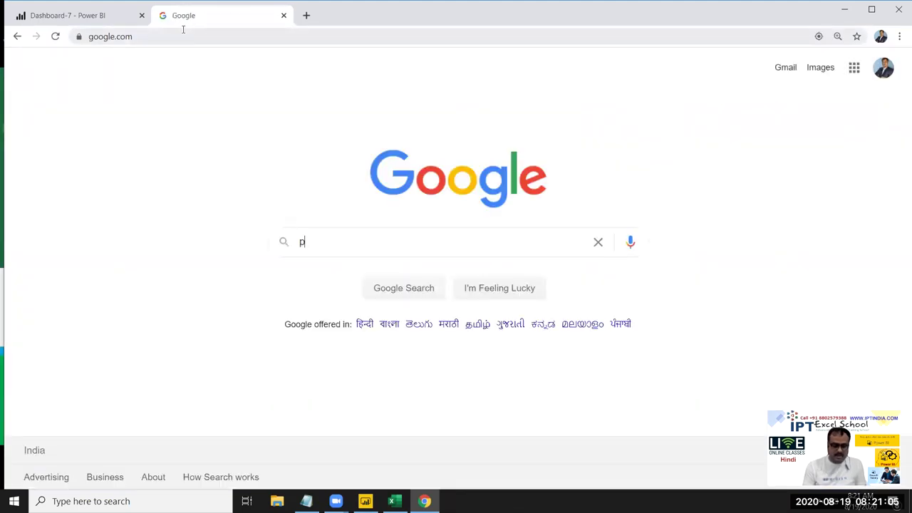
text(ower )
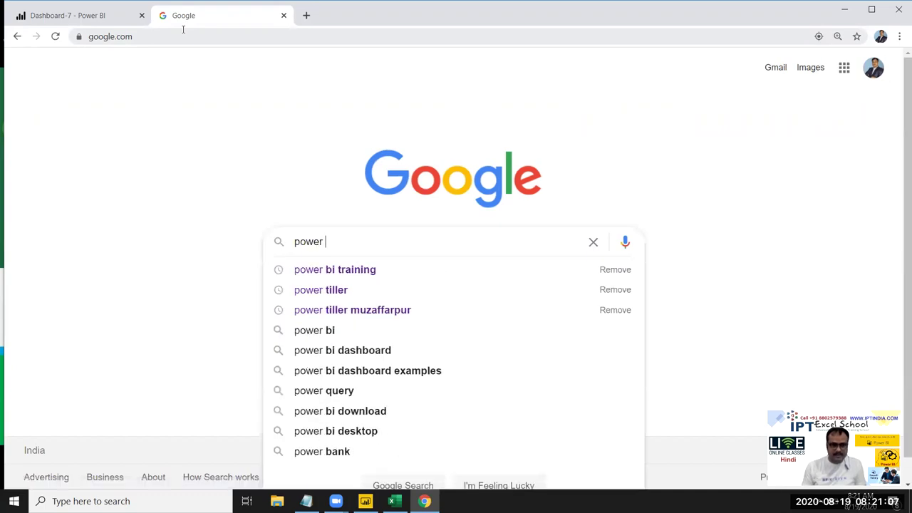
text(bi )
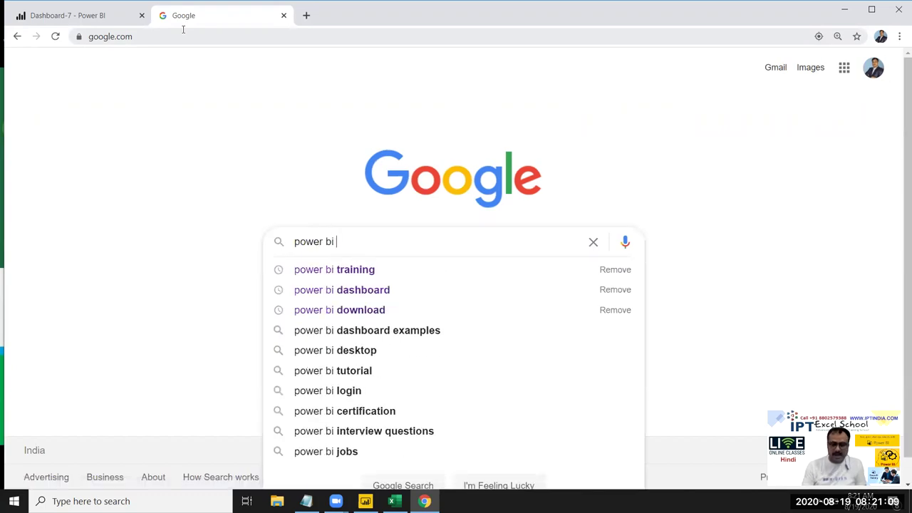
text(do)
key(Down)
key(Return)
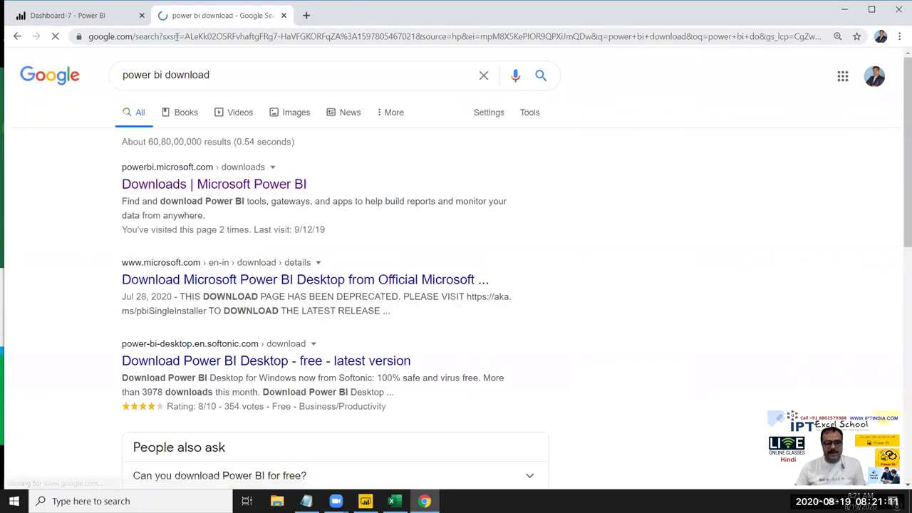
- Open the official 'Downloads | Microsoft Power BI' page and look over it
click(164, 189)
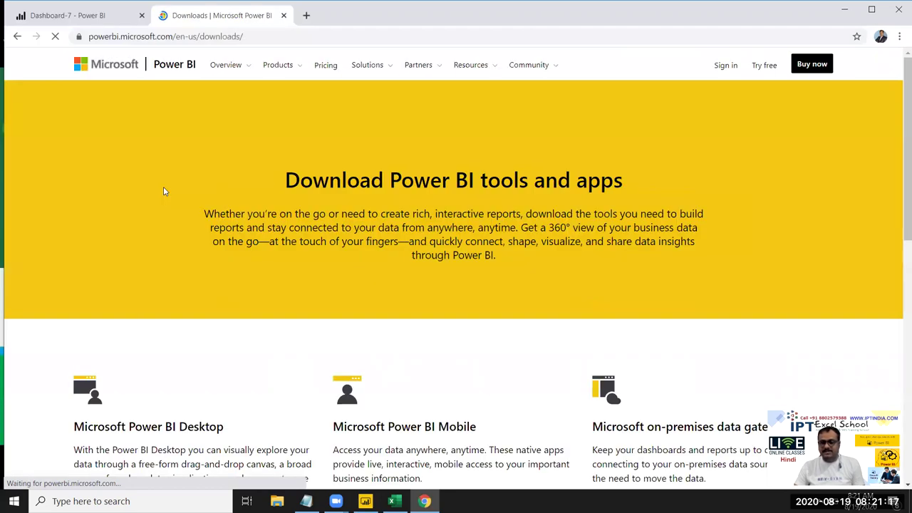
scroll(363, 330, down, 5)
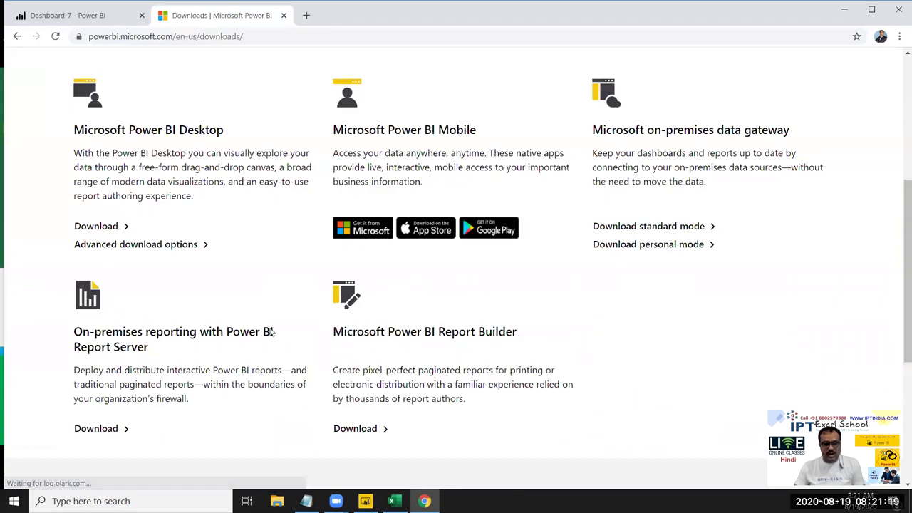
scroll(180, 302, up, 3)
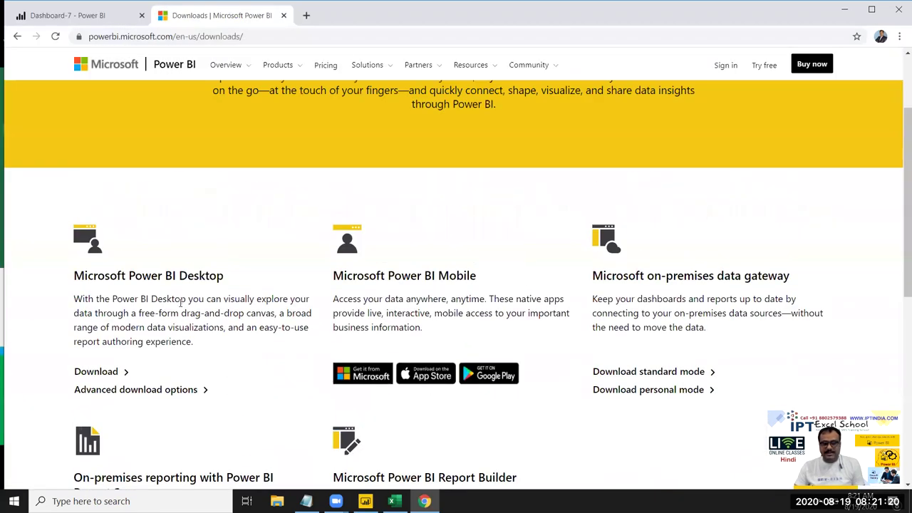
- Open Power BI Desktop's advanced download options on the Microsoft Download Center
double_click(122, 273)
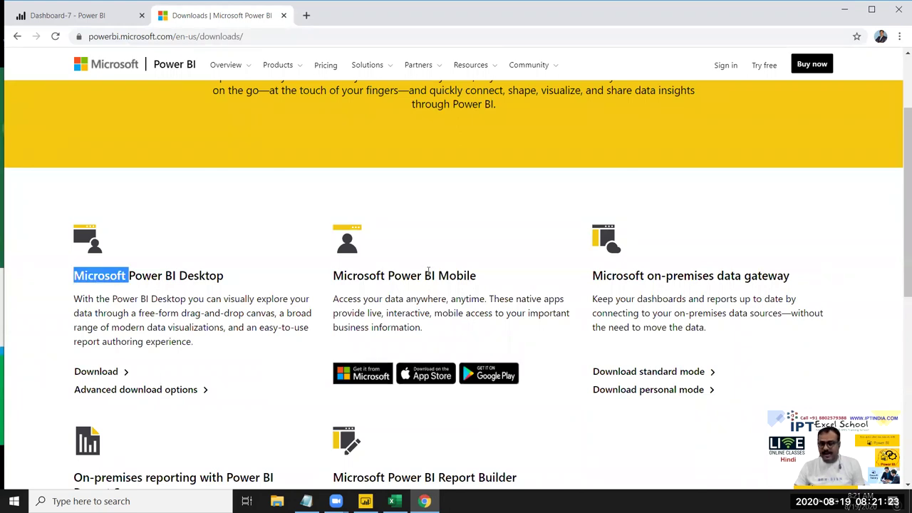
scroll(508, 291, down, 3)
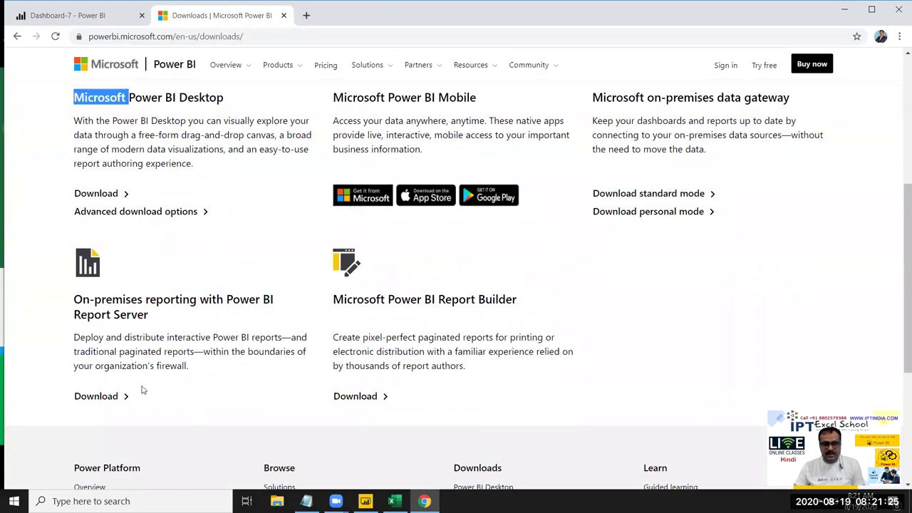
scroll(150, 383, up, 2)
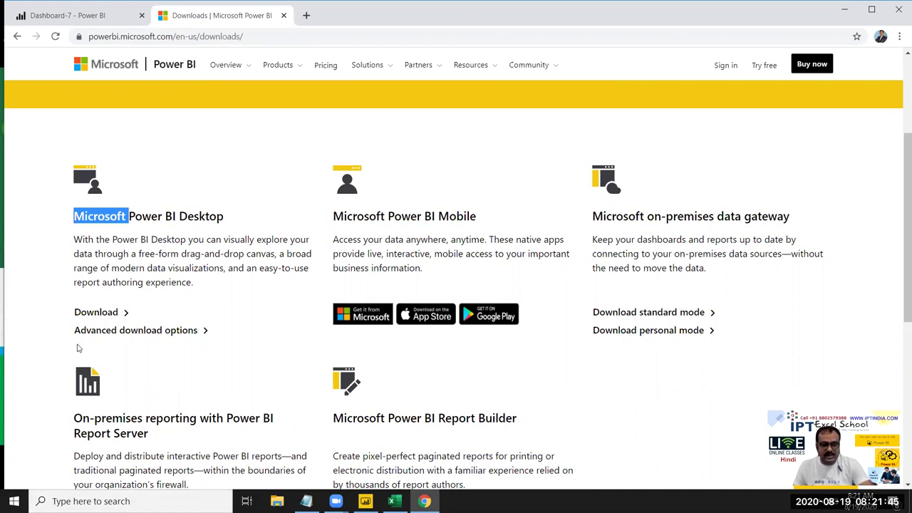
click(101, 336)
click(102, 336)
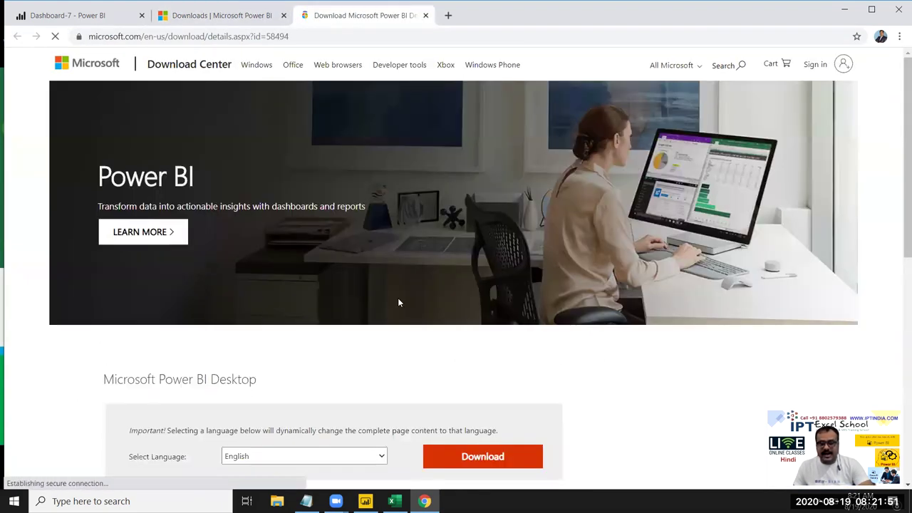
scroll(396, 307, down, 3)
click(482, 291)
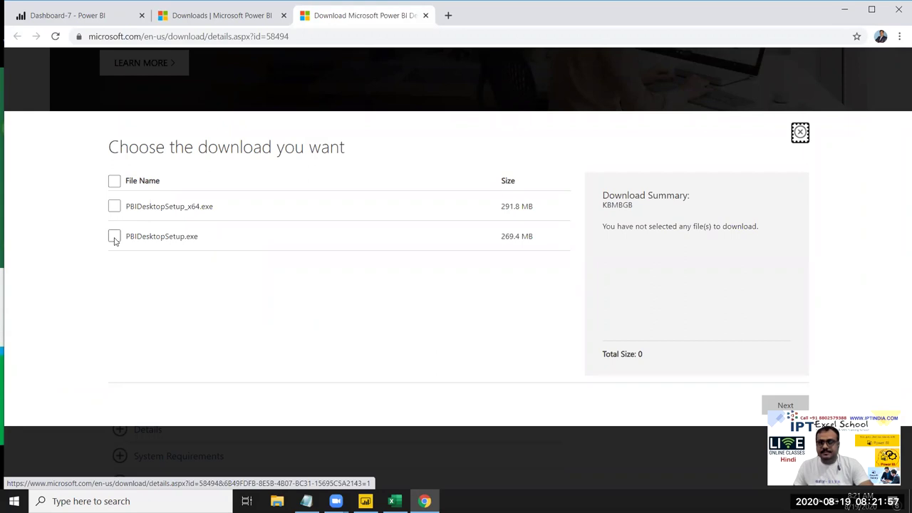
click(114, 208)
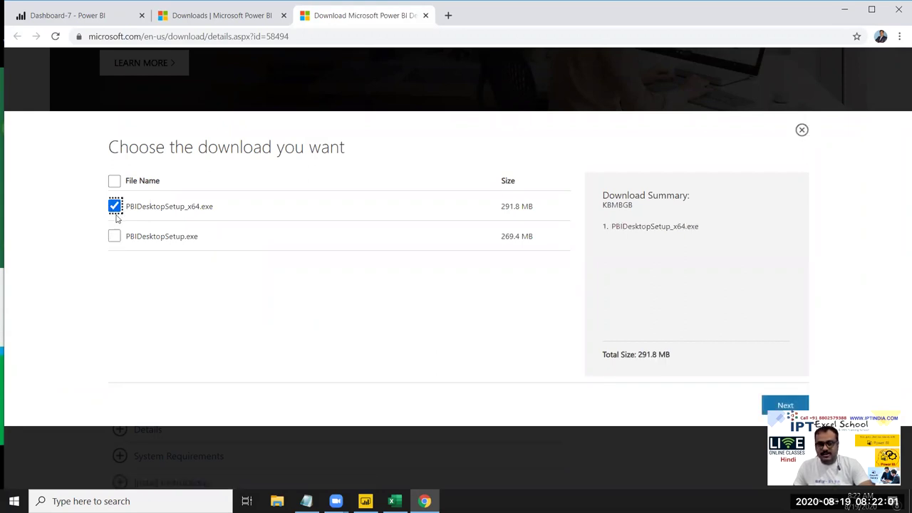
click(115, 207)
click(115, 207)
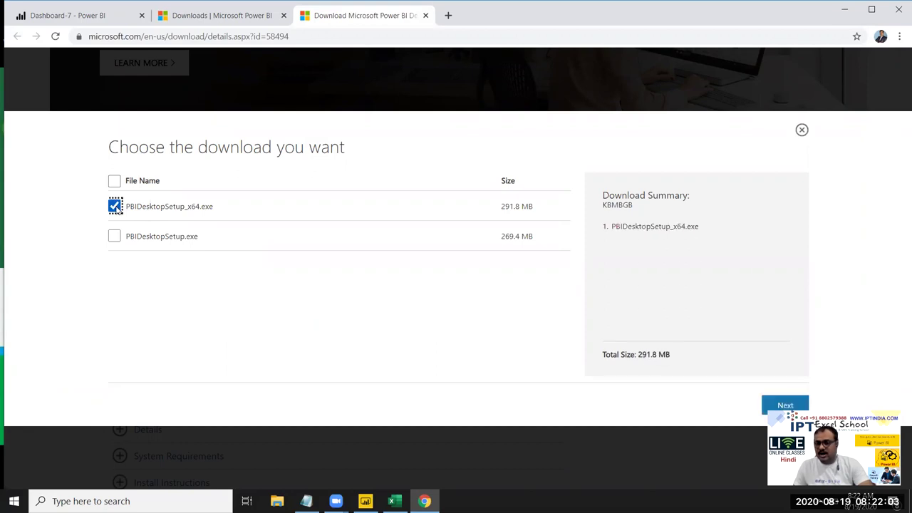
click(116, 207)
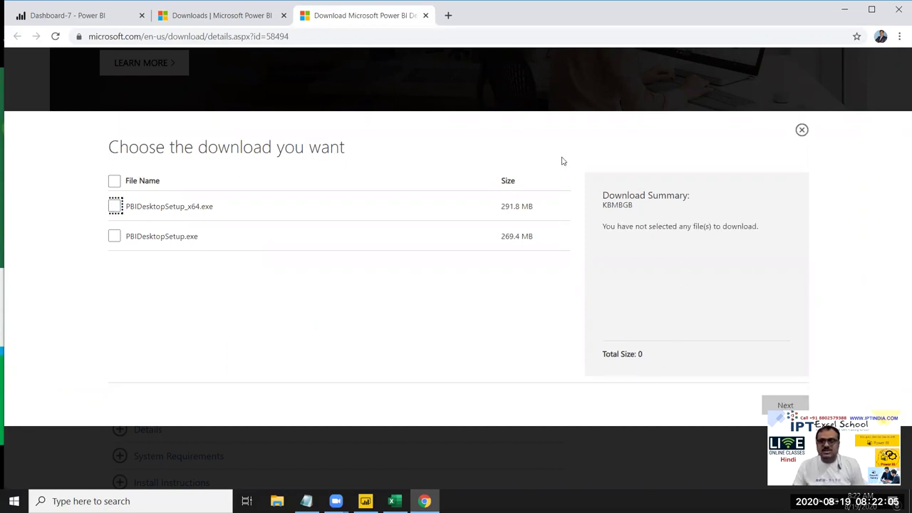
click(802, 131)
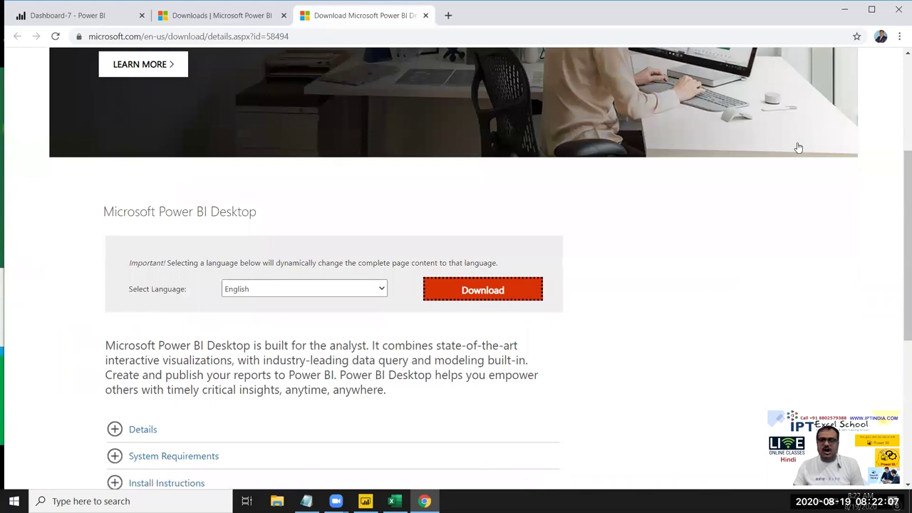
scroll(798, 148, up, 3)
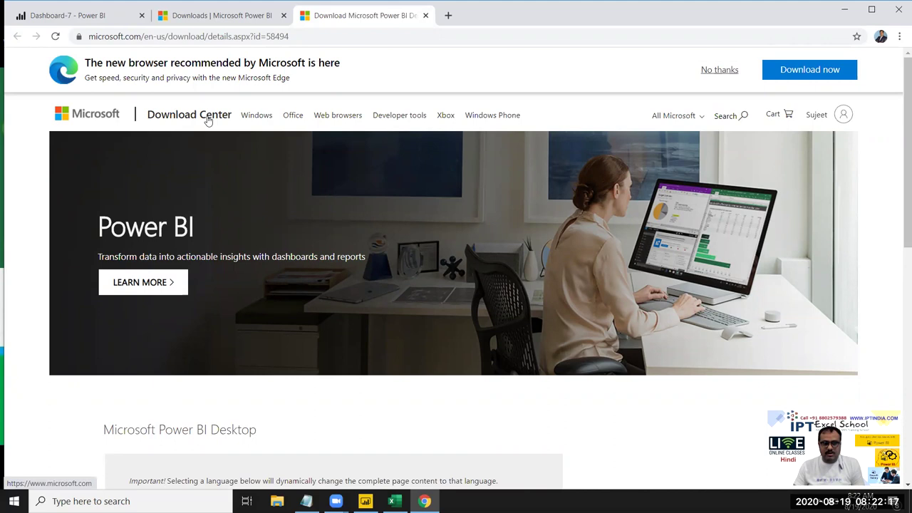
- Go to the Office section, then open 'My Microsoft account' from the signed-in account panel
click(292, 117)
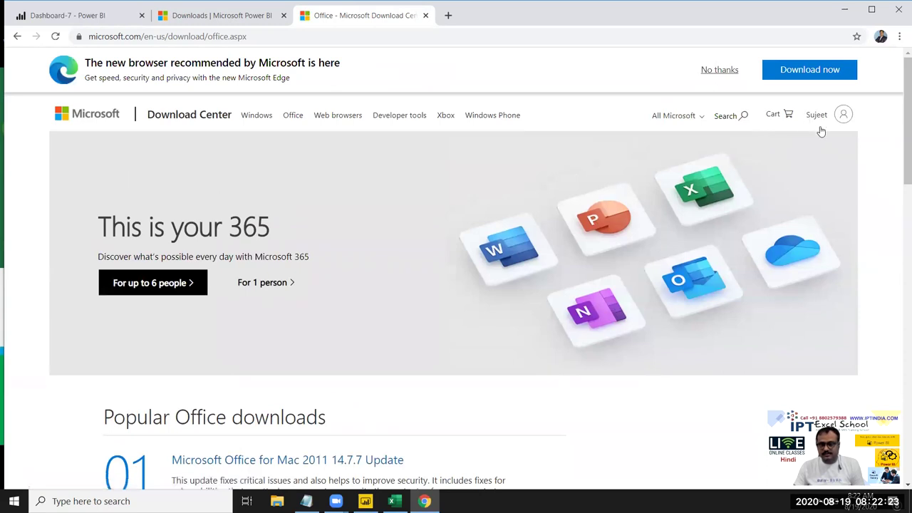
click(842, 118)
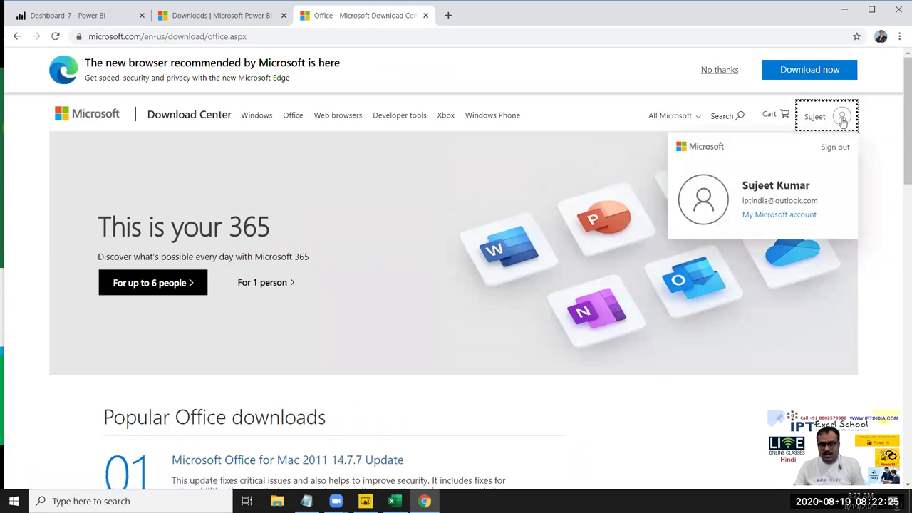
click(793, 218)
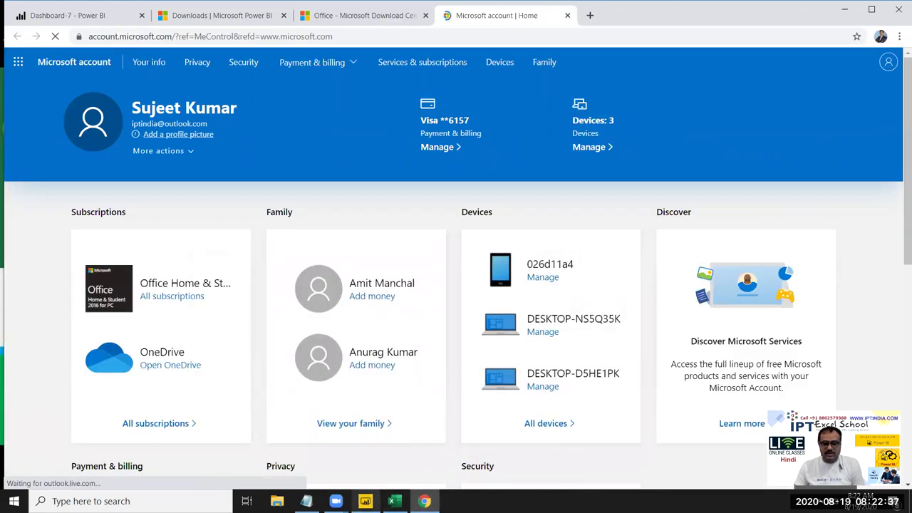
mouse_move(310, 476)
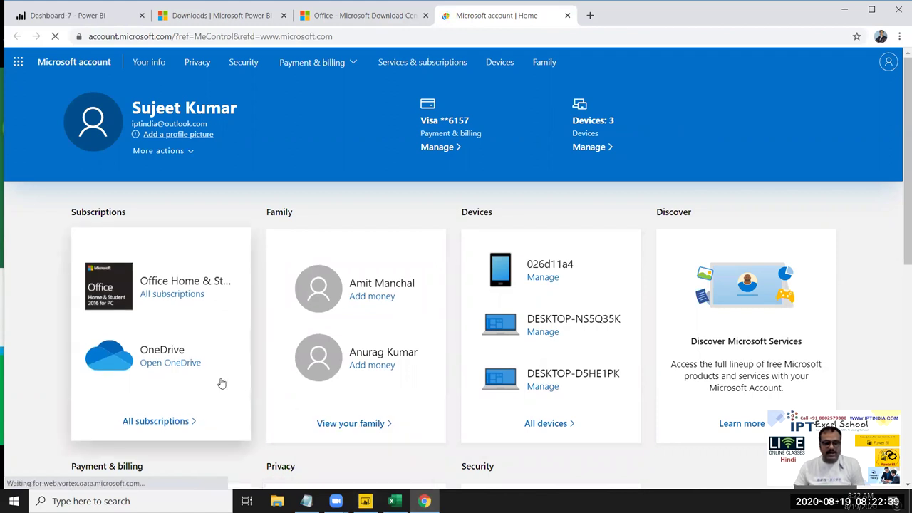
click(365, 501)
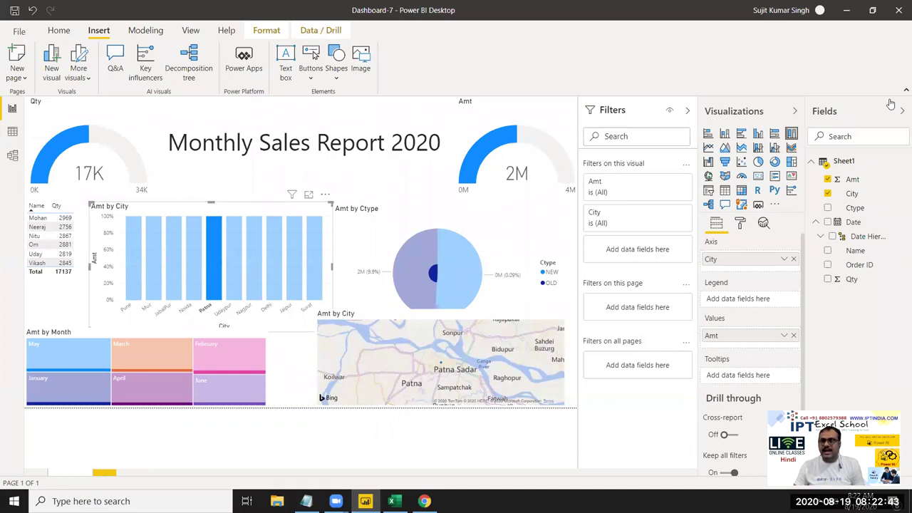
click(784, 10)
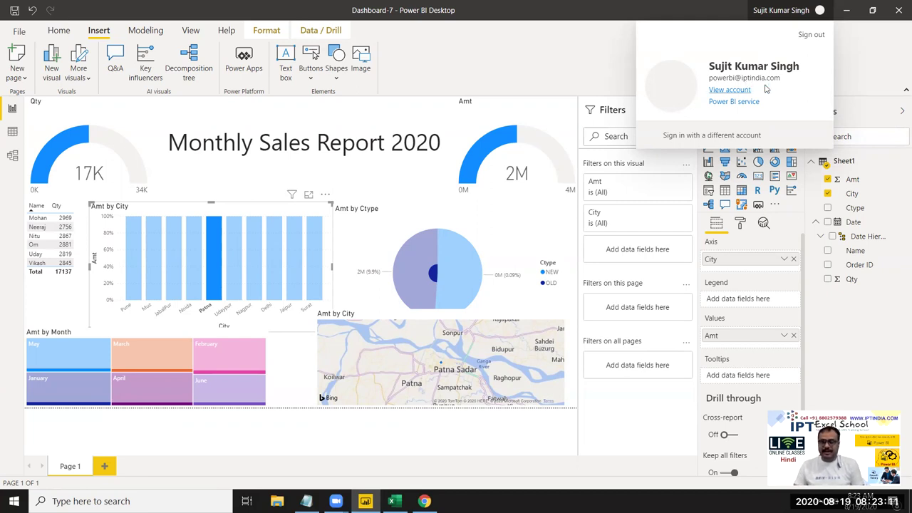
click(870, 65)
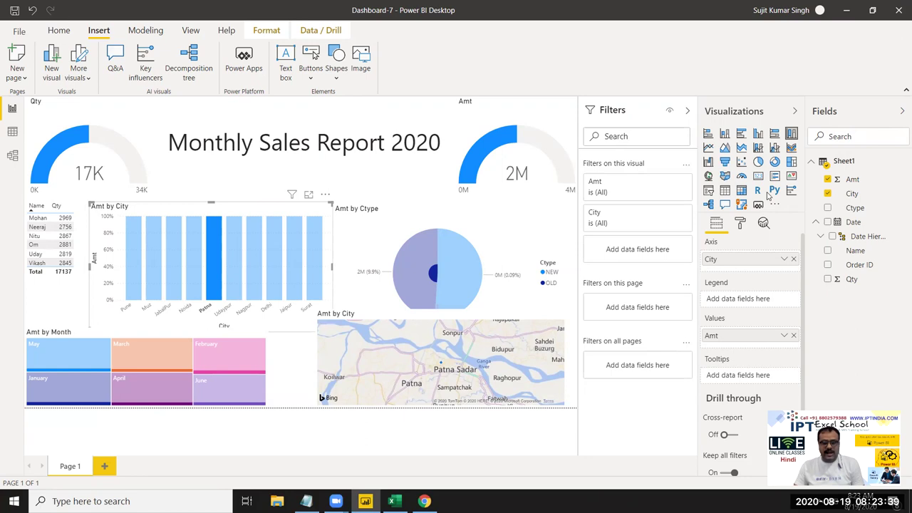
click(843, 12)
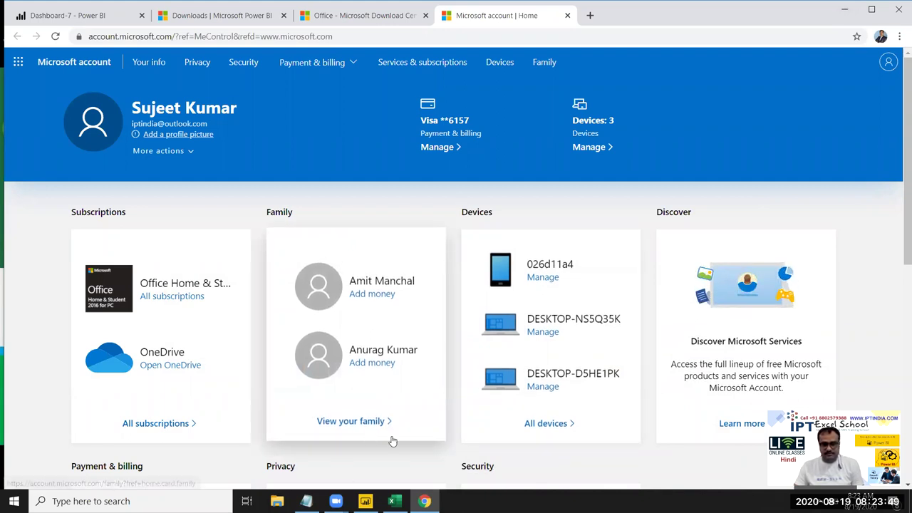
- Start loading 'All subscriptions', then minimise all windows to show the desktop
click(153, 425)
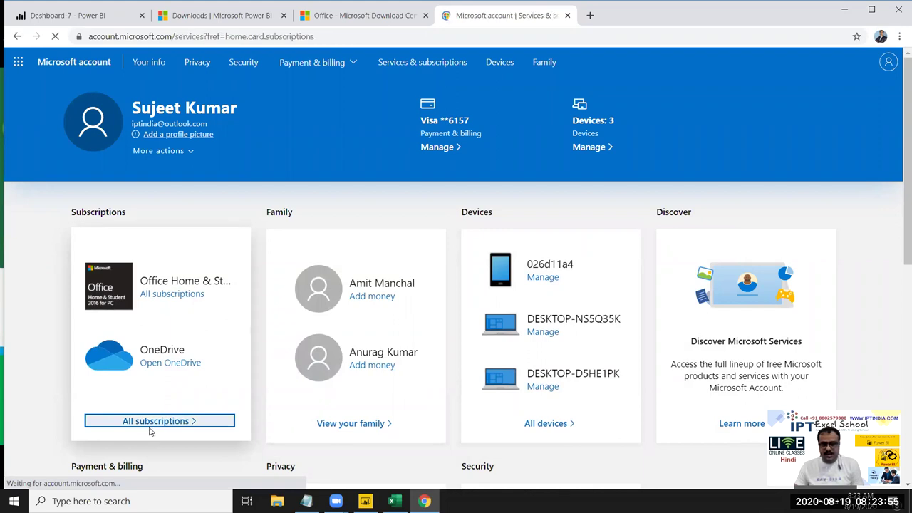
key(super+d)
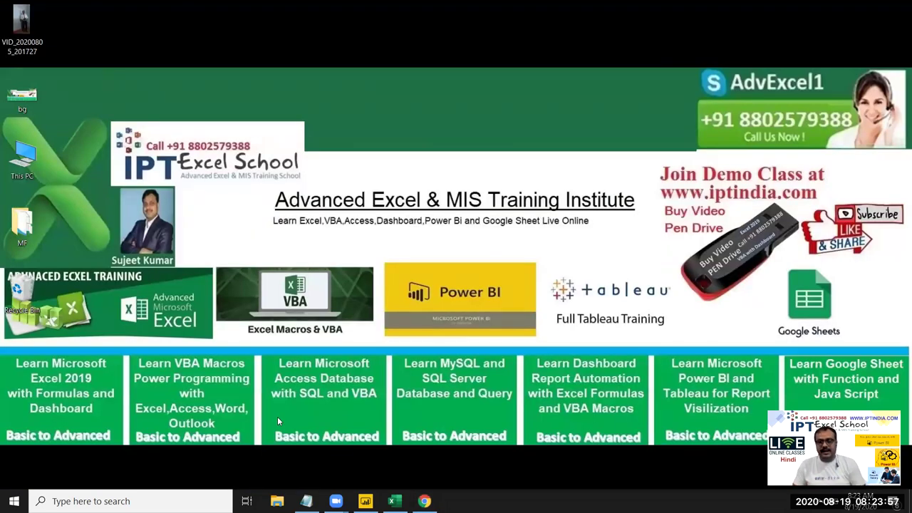